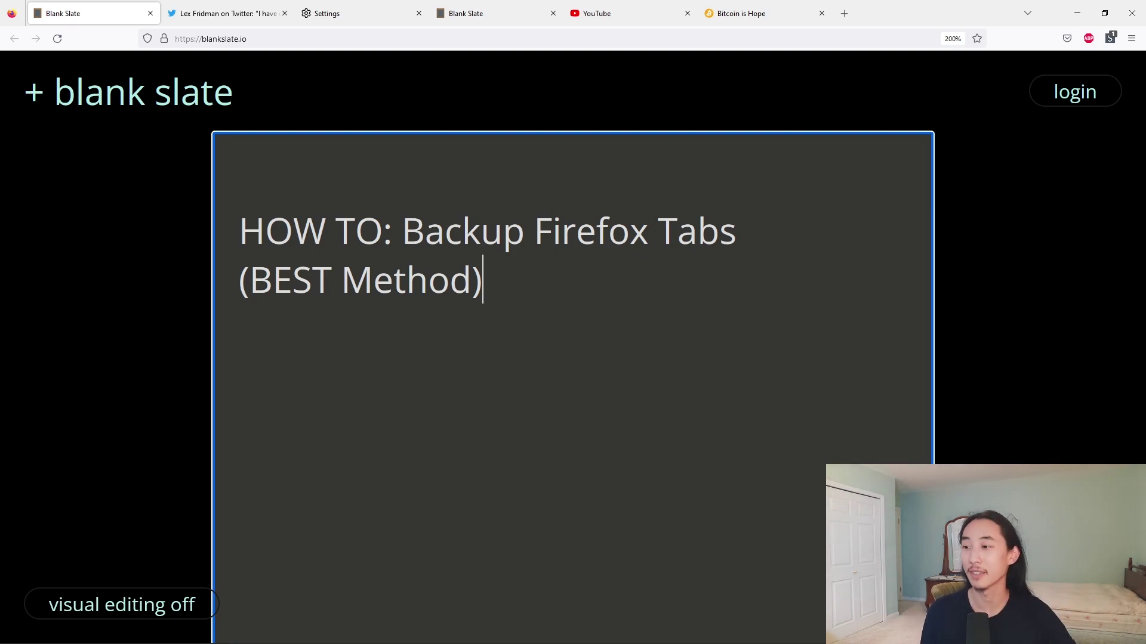
Step: Show the tweet about refusing to close over 200 tabs and briefly highlight its text
left_click(227, 13)
left_click_drag(565, 160, 361, 137)
mouse_move(441, 136)
left_mouse_down()
mouse_move(558, 154)
mouse_move(434, 137)
left_mouse_up()
left_click(572, 168)
left_click(478, 144)
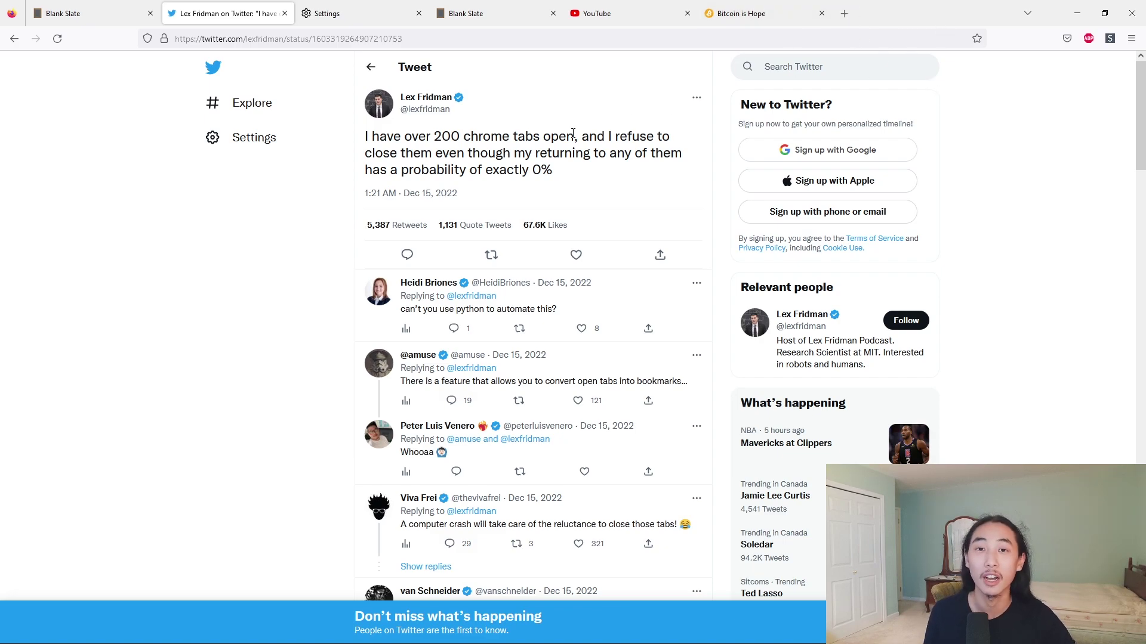
Step: Confirm 'Open previous windows and tabs' stays enabled in General settings, then return to the path note
left_click(344, 20)
left_click(1132, 40)
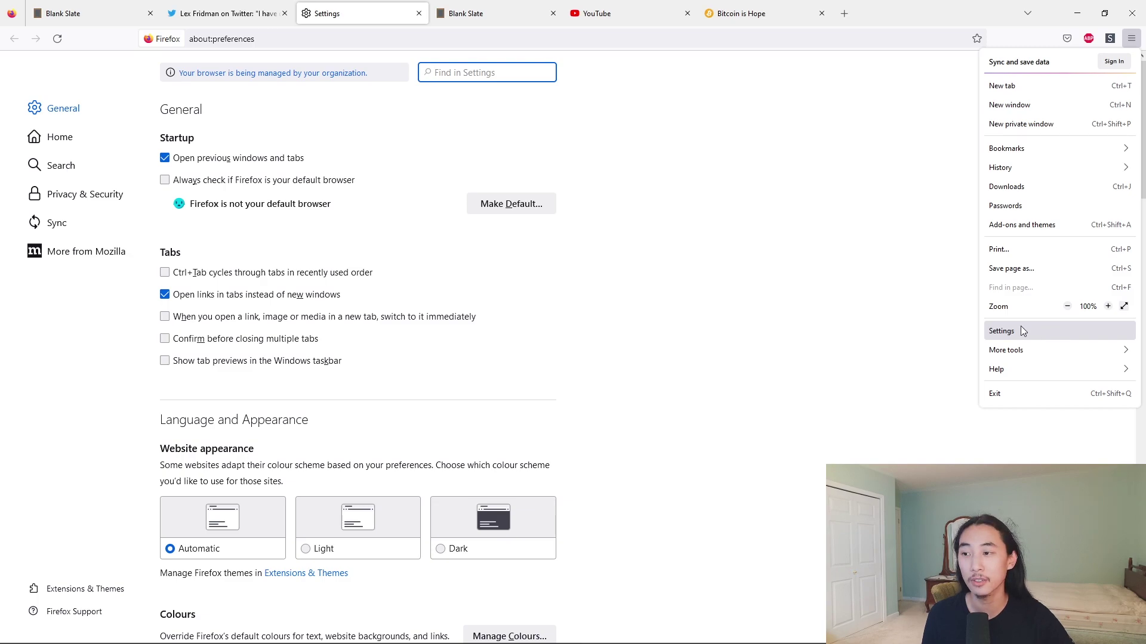
left_click(320, 23)
left_click(55, 108)
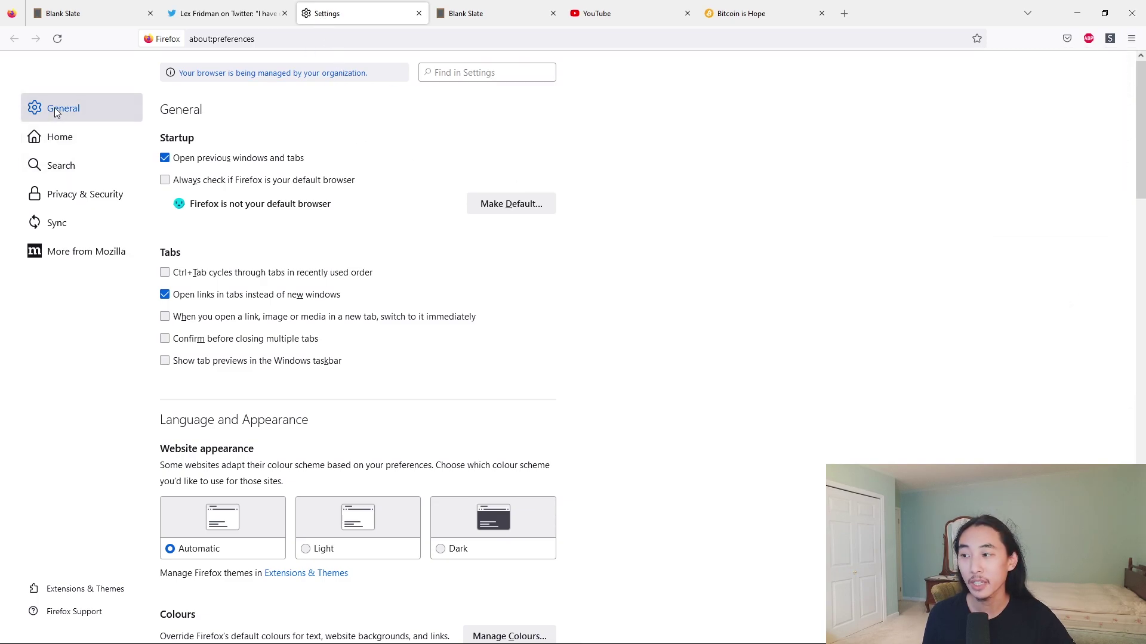
left_click(172, 160)
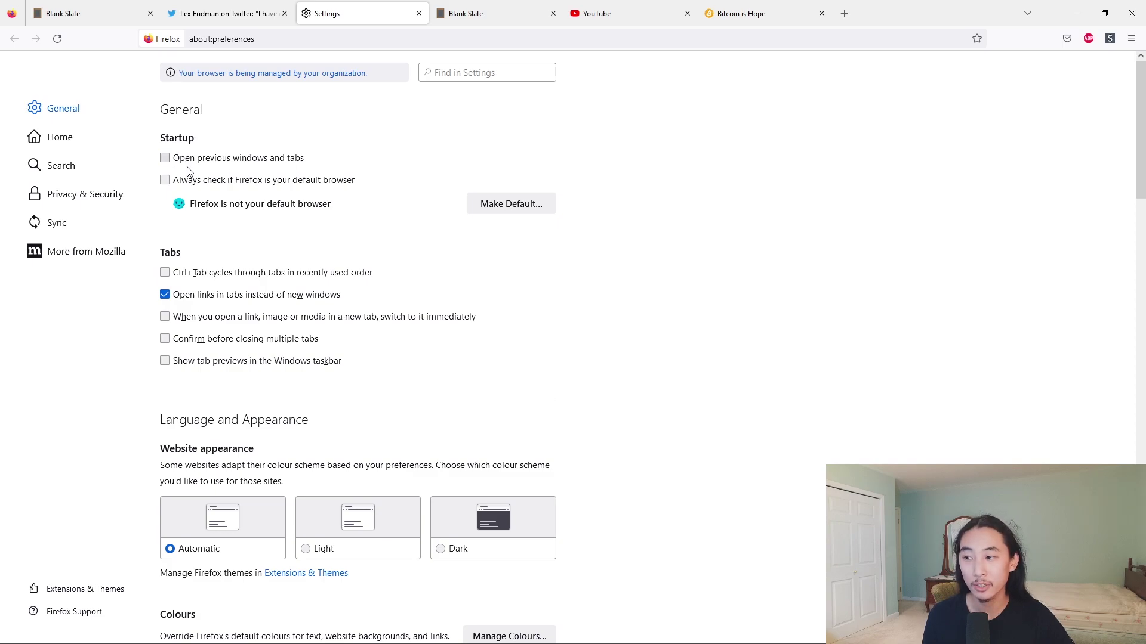
left_click(168, 160)
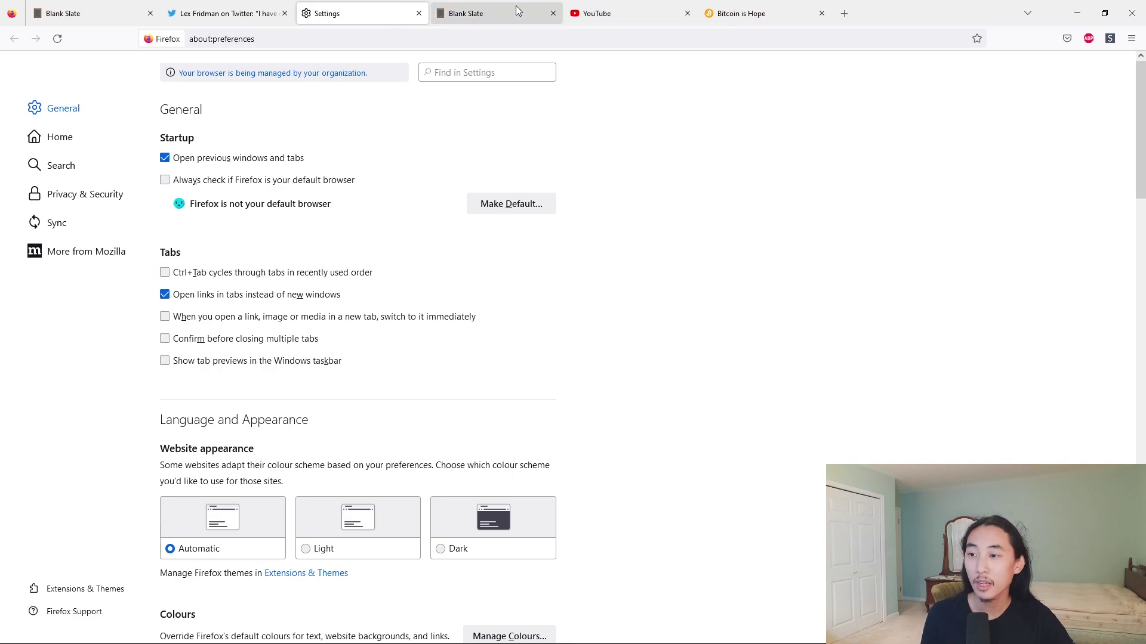
left_click(488, 21)
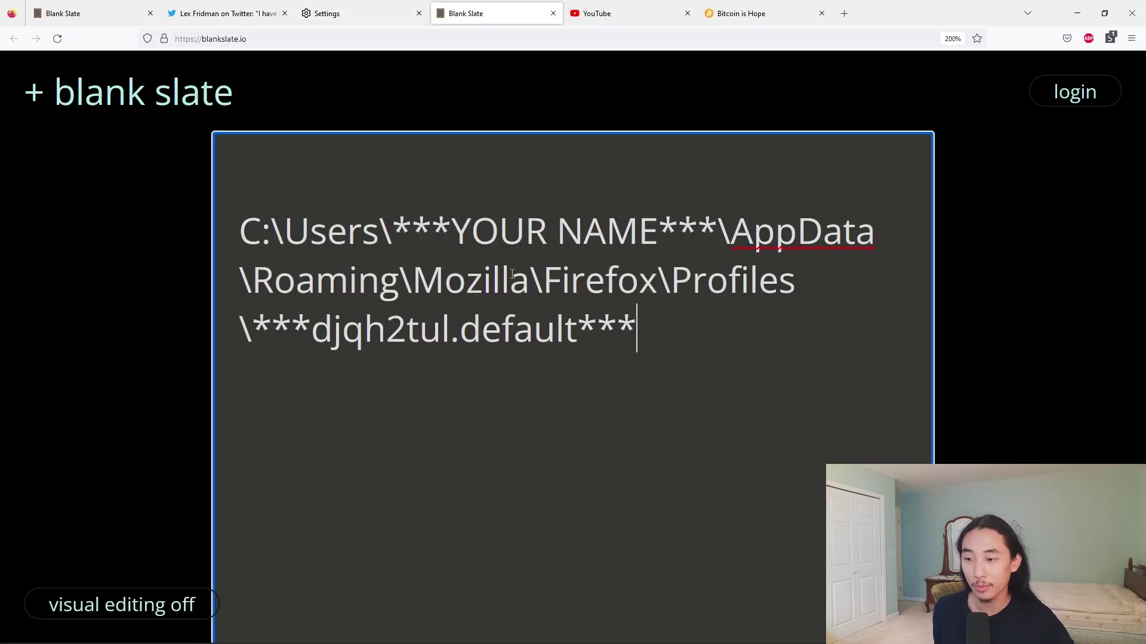
Step: Replace the ***YOUR NAME*** placeholder in the profile path with the actual Windows user name
key("alt+Tab")
key("alt+Tab")
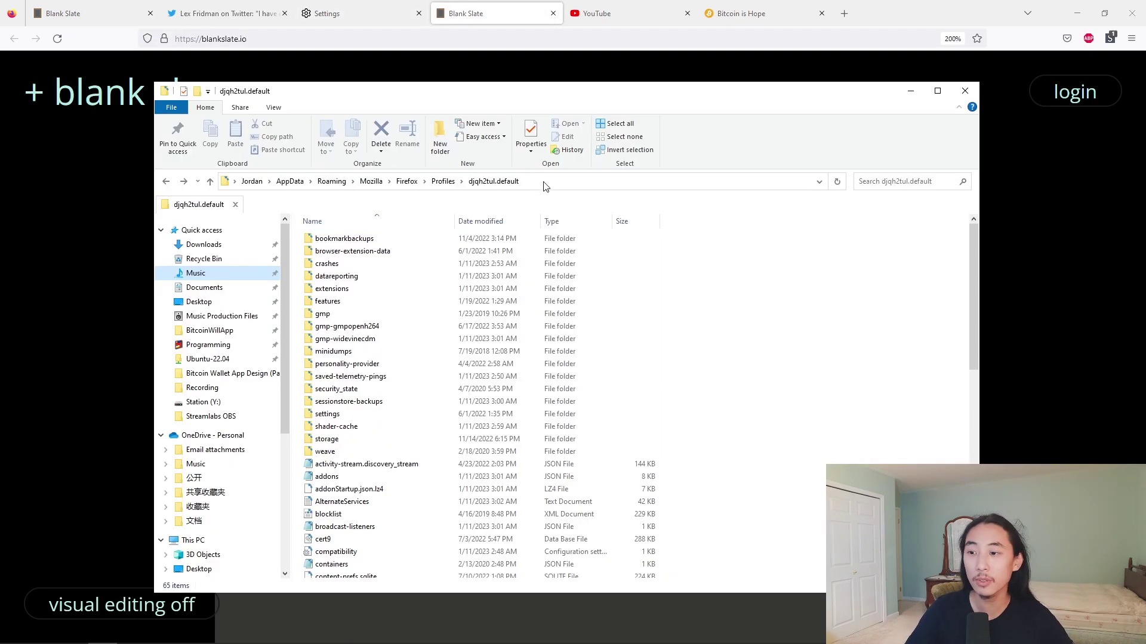
key("alt+Tab")
left_click(659, 330)
key("ctrl+a")
left_click(719, 296)
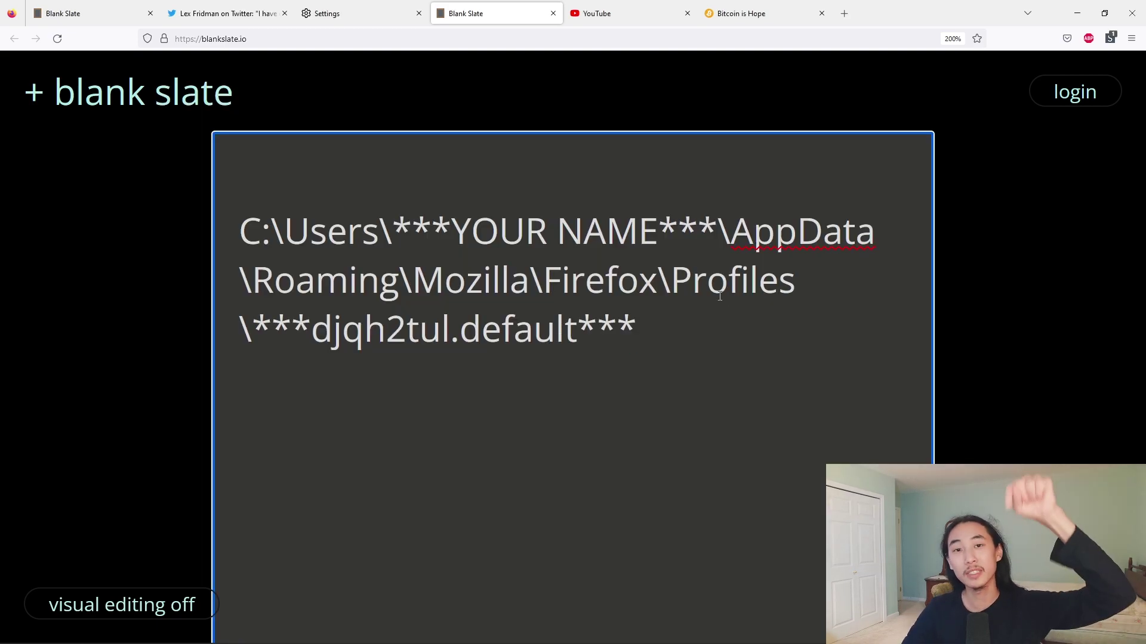
left_click(510, 281)
left_click_drag(393, 233, 722, 238)
left_click(654, 328)
left_click_drag(655, 327, 250, 328)
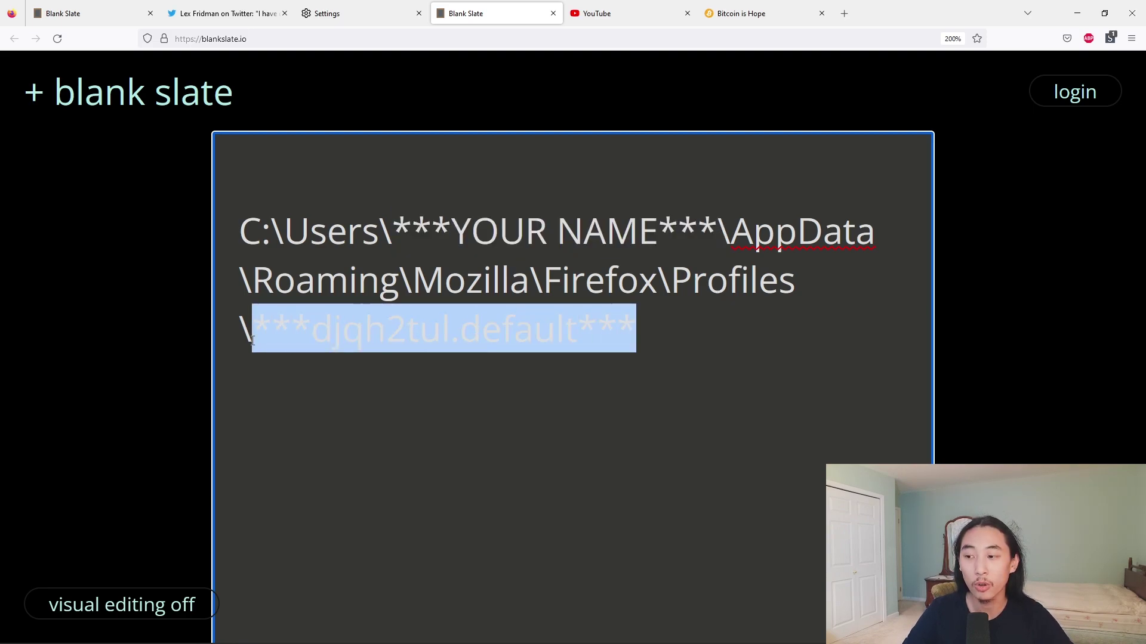
left_click(365, 329)
left_click_drag(395, 233, 719, 233)
type("John")
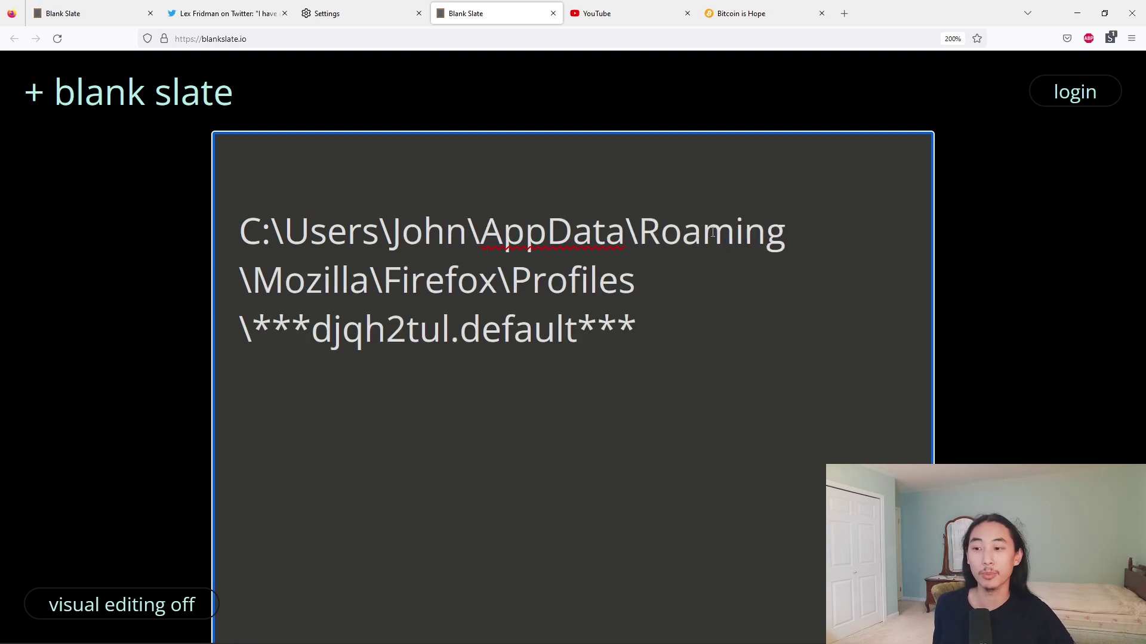
key("BackSpace")
key("BackSpace")
type("rdan")
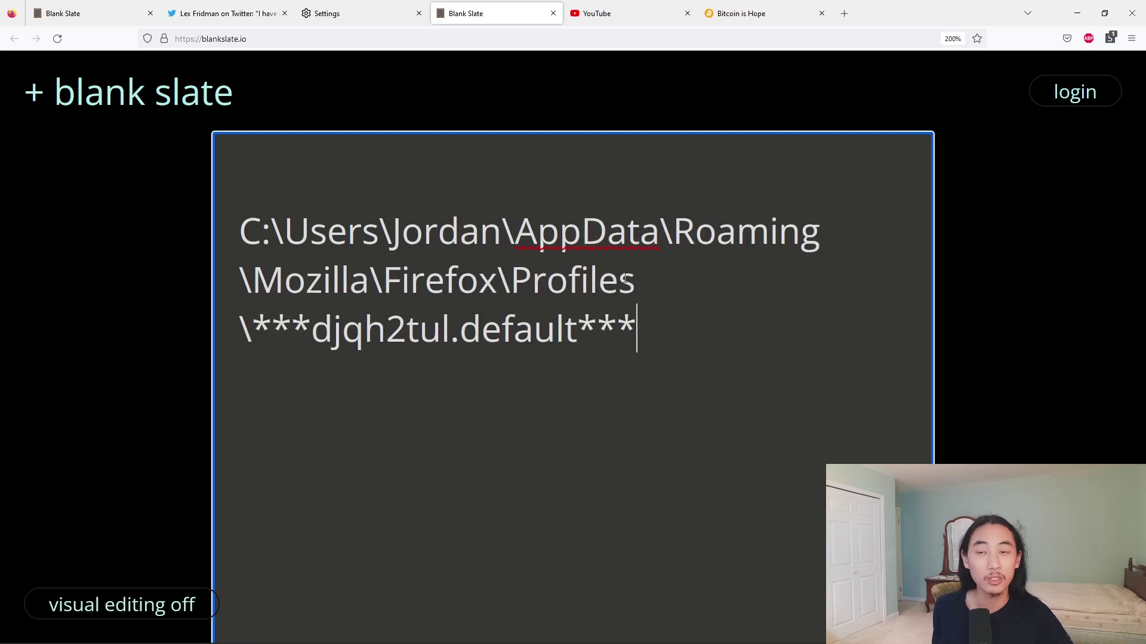
Step: Open the djqh2tul.default profile folder from Profiles in File Explorer
left_click_drag(631, 329, 273, 329)
key("Left")
key("alt+Tab")
left_click(491, 330)
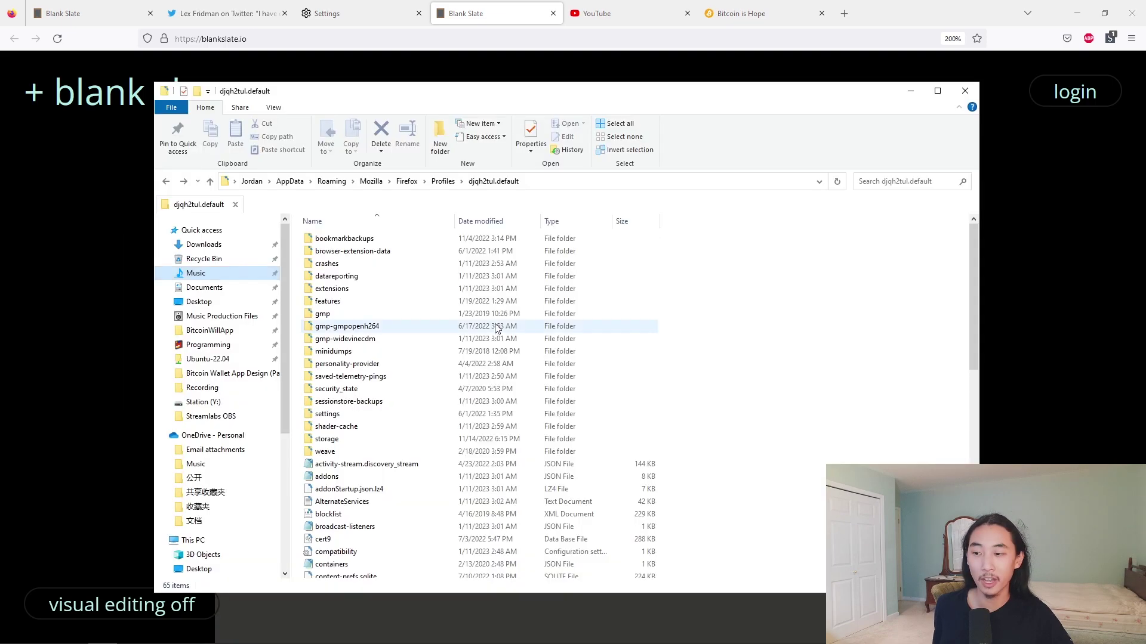
left_click(443, 182)
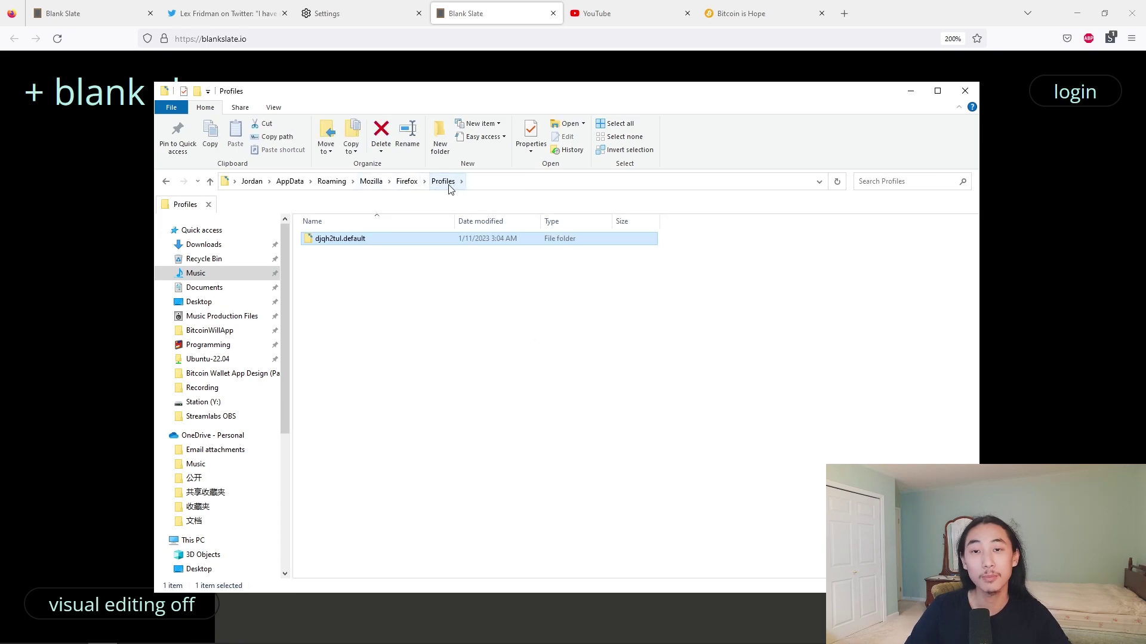
left_click(397, 294)
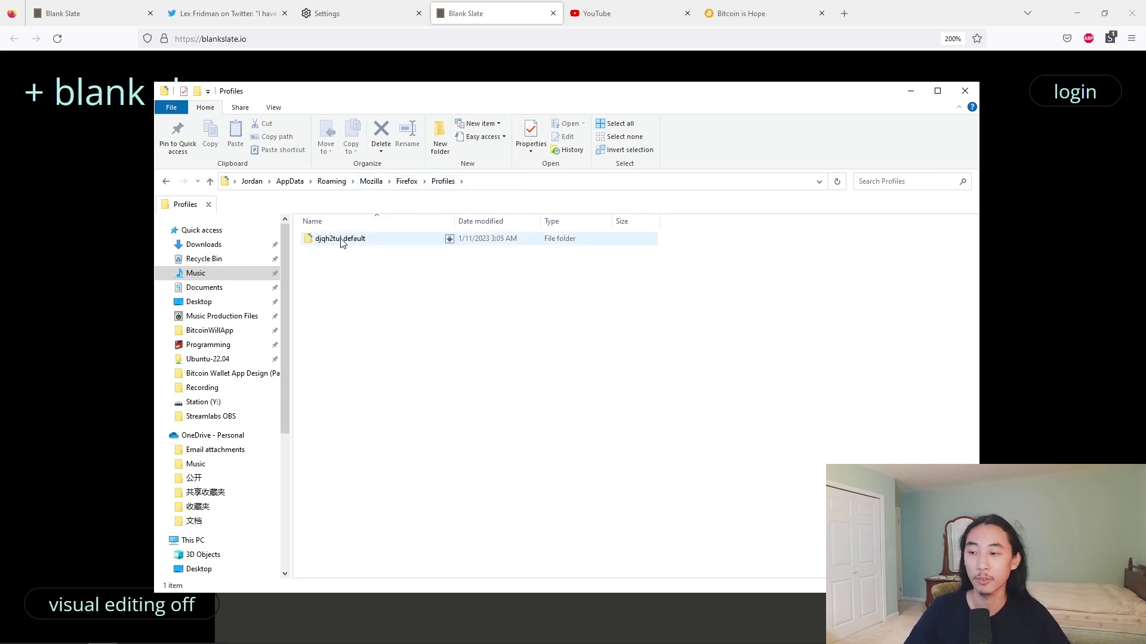
double_click(327, 240)
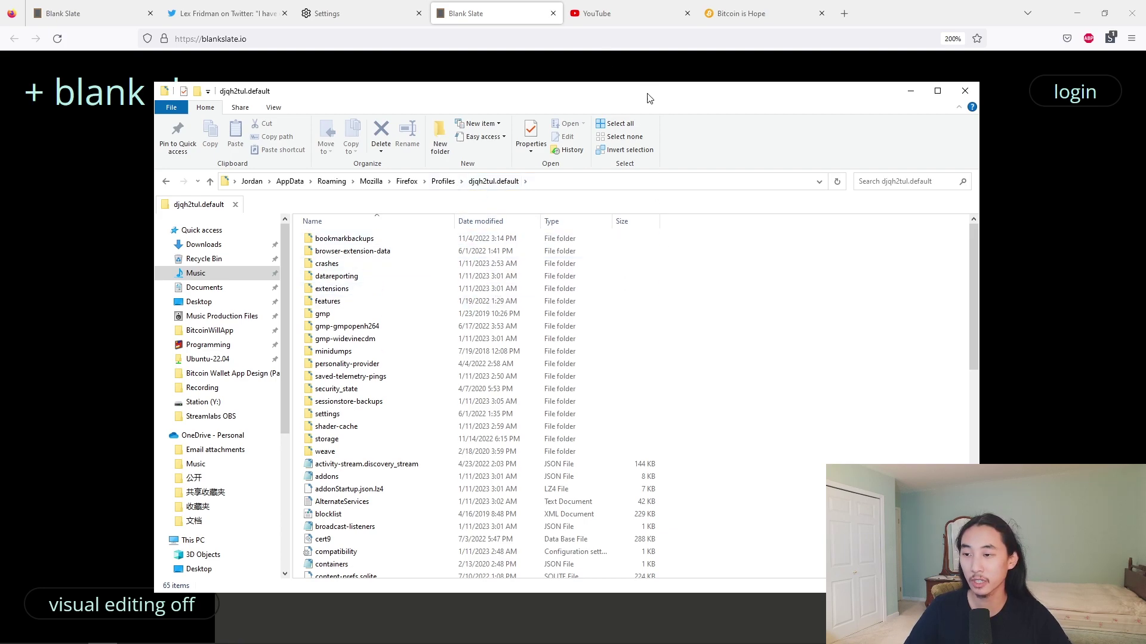
left_click(715, 77)
Step: Open the Bold $425 Million Bet on Bitcoin video in a new tab and start a YouTube video
left_click(617, 9)
left_click(746, 13)
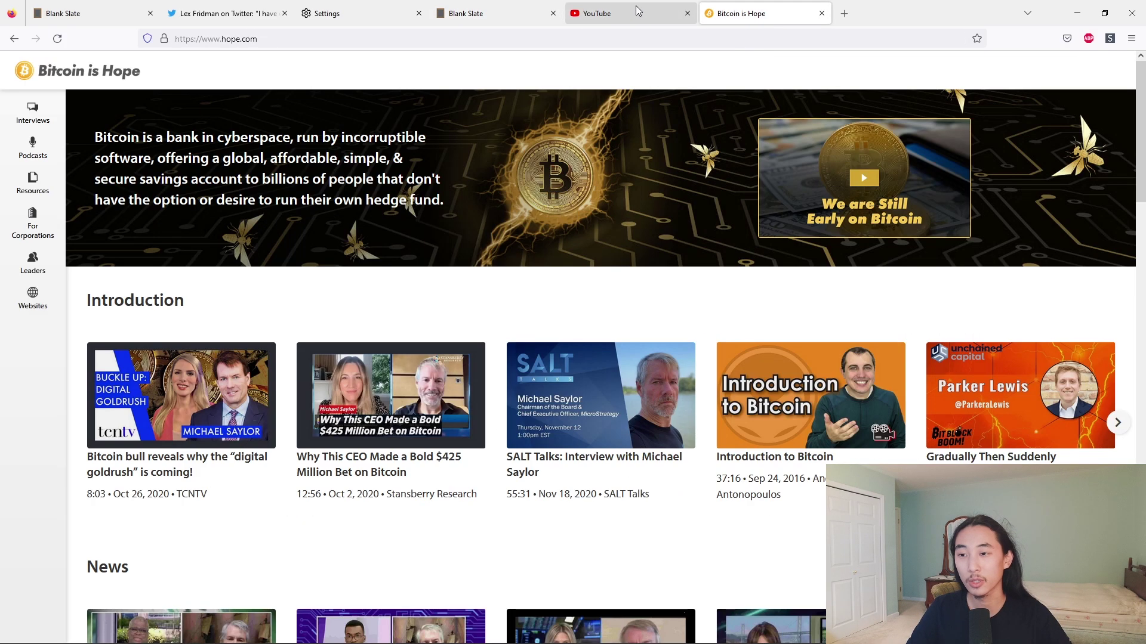
left_click(393, 373)
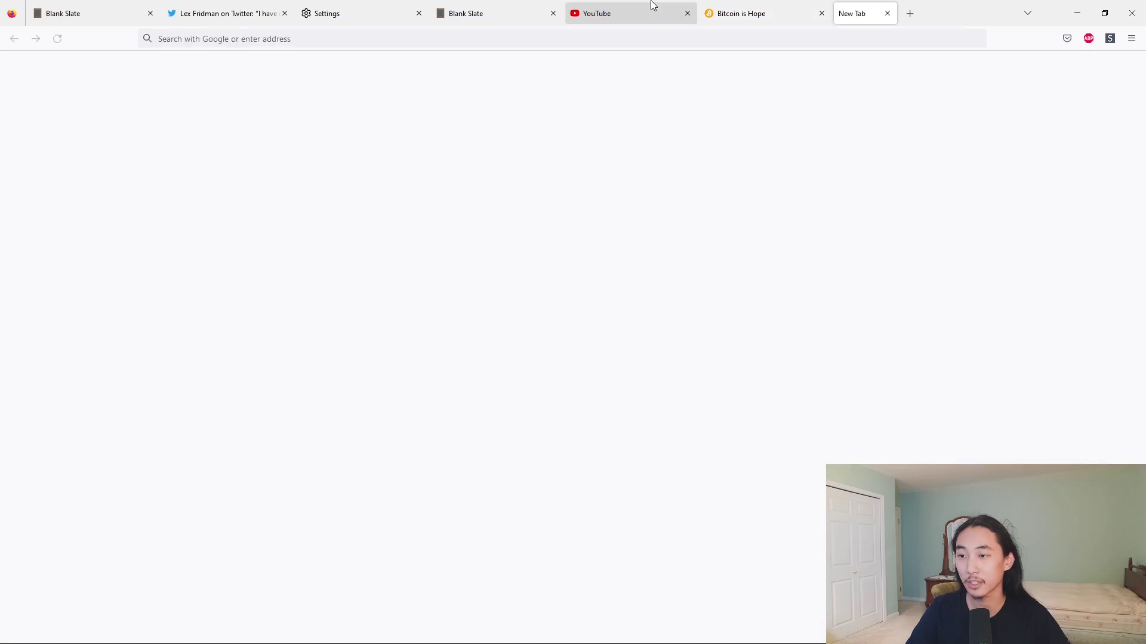
left_click(647, 7)
left_click(360, 132)
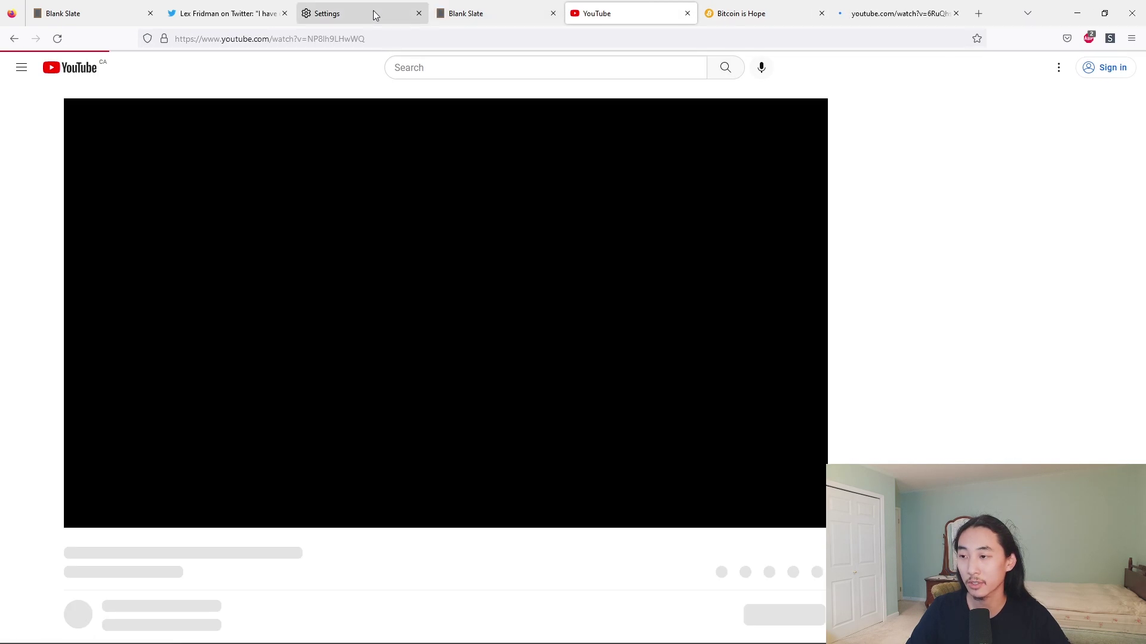
Step: Cycle through the open tabs, play another recommended YouTube video, then return to the path note
left_click(374, 9)
left_click(220, 14)
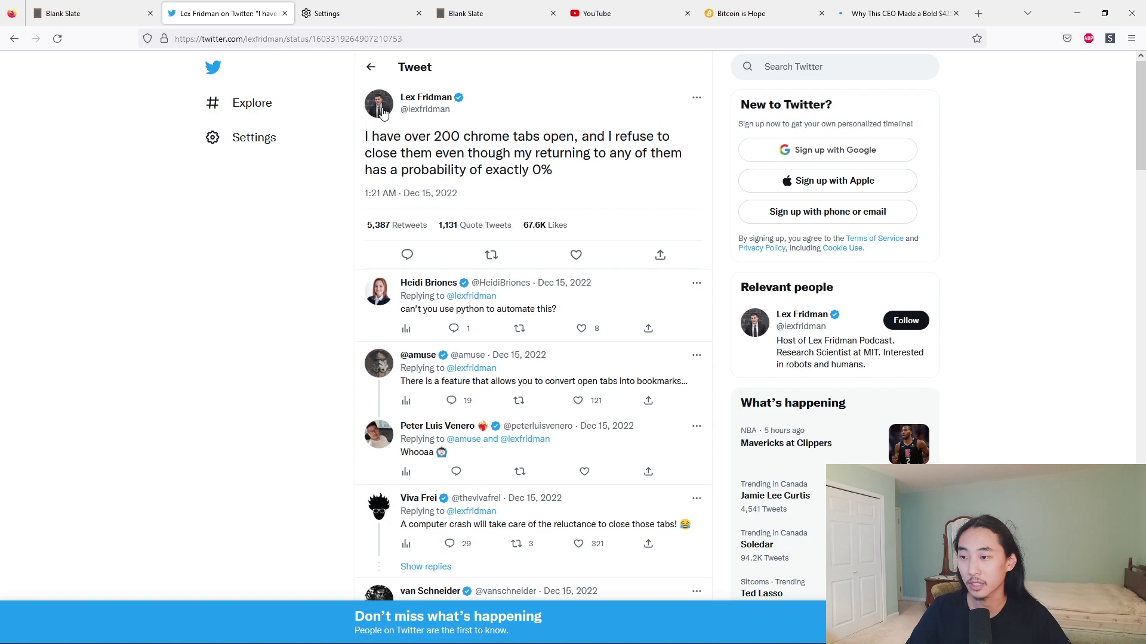
left_click(629, 13)
key("ctrl+Tab")
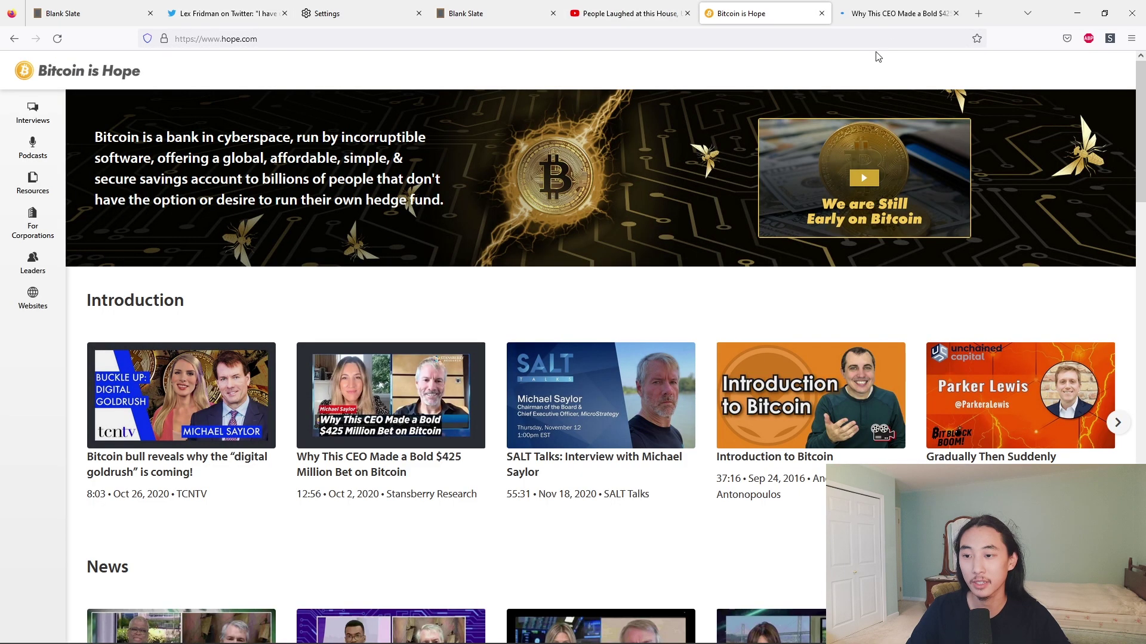
key("ctrl+shift+Tab")
left_click(888, 125)
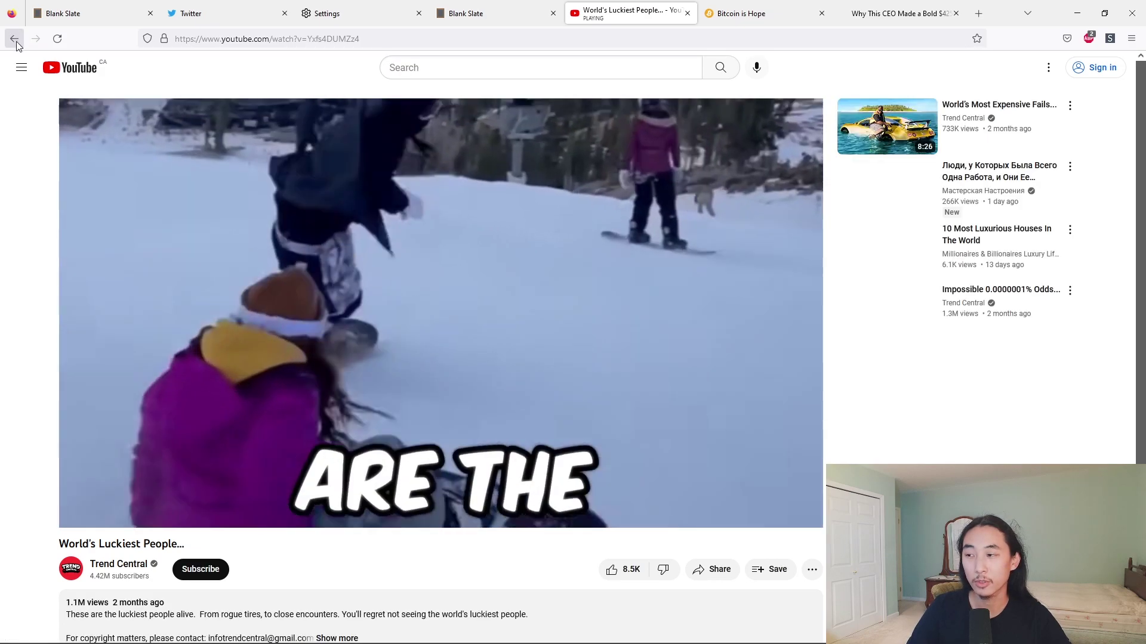
right_click(20, 42)
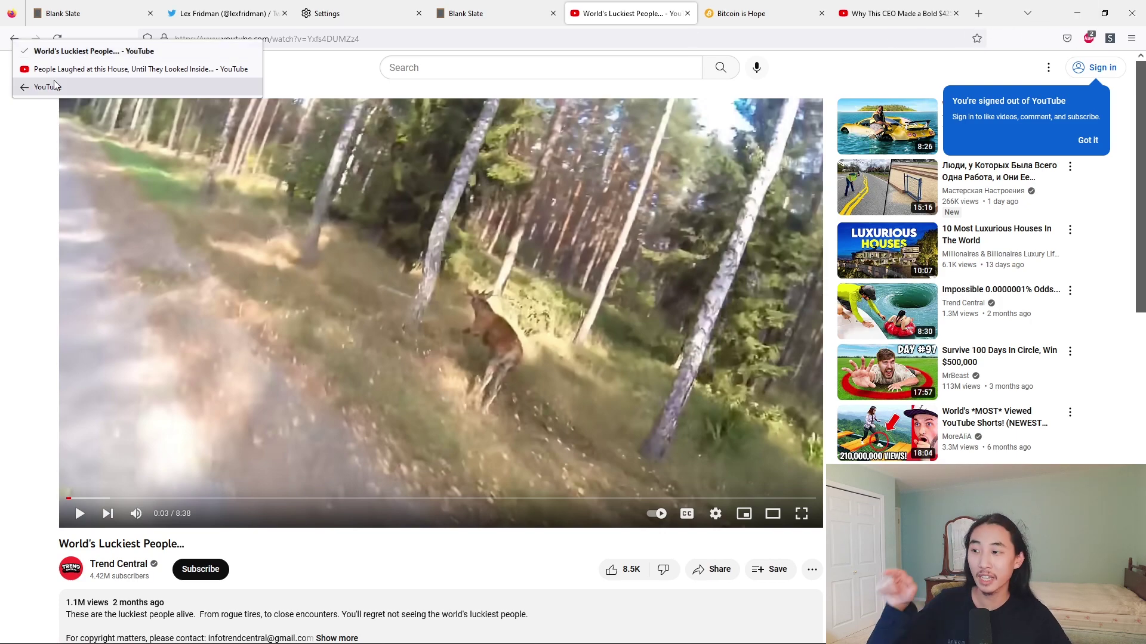
left_click(507, 11)
left_click_drag(747, 324, 537, 232)
left_click(593, 285)
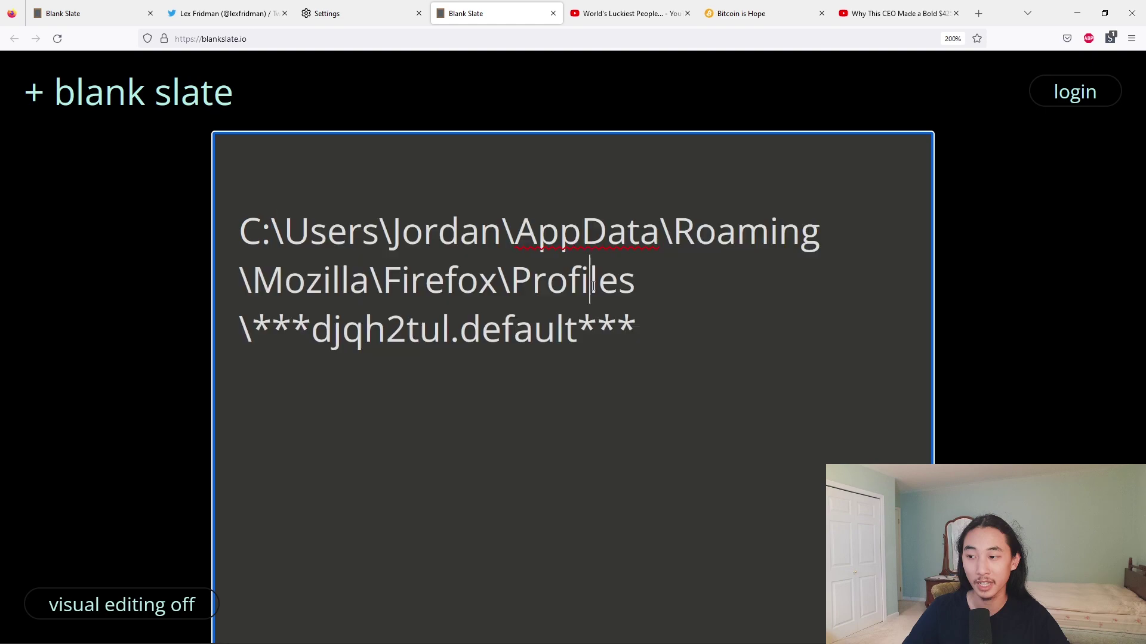
Step: Close Firefox and select sessionstore.jsonlz4 at the bottom of the djqh2tul.default folder
left_click(1135, 18)
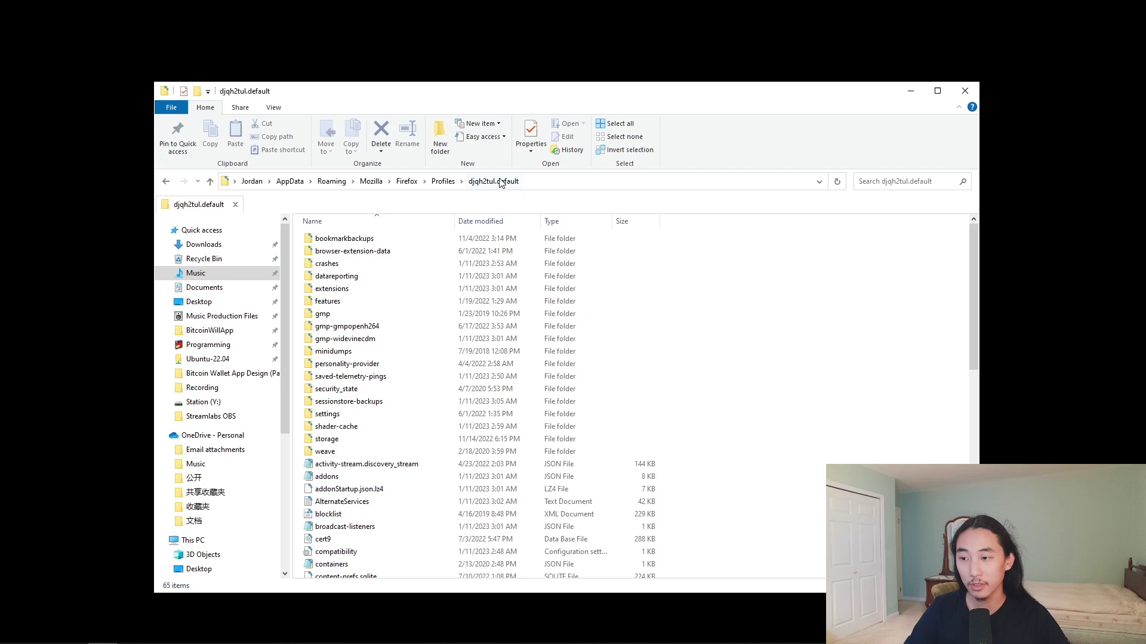
scroll(806, 397, "down", 10)
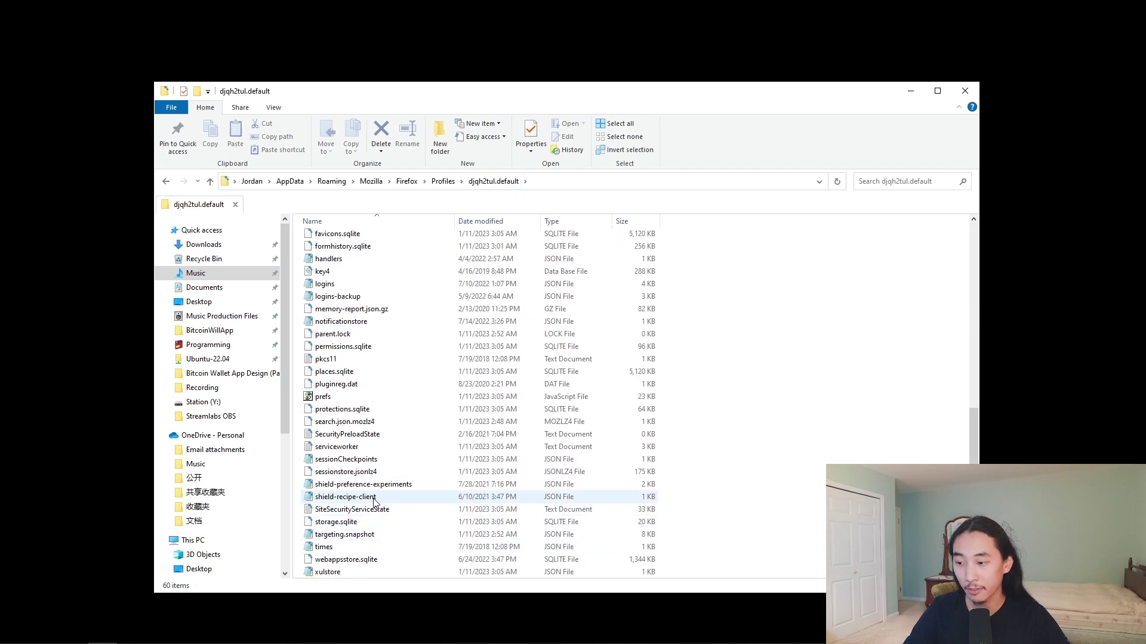
left_click(343, 474)
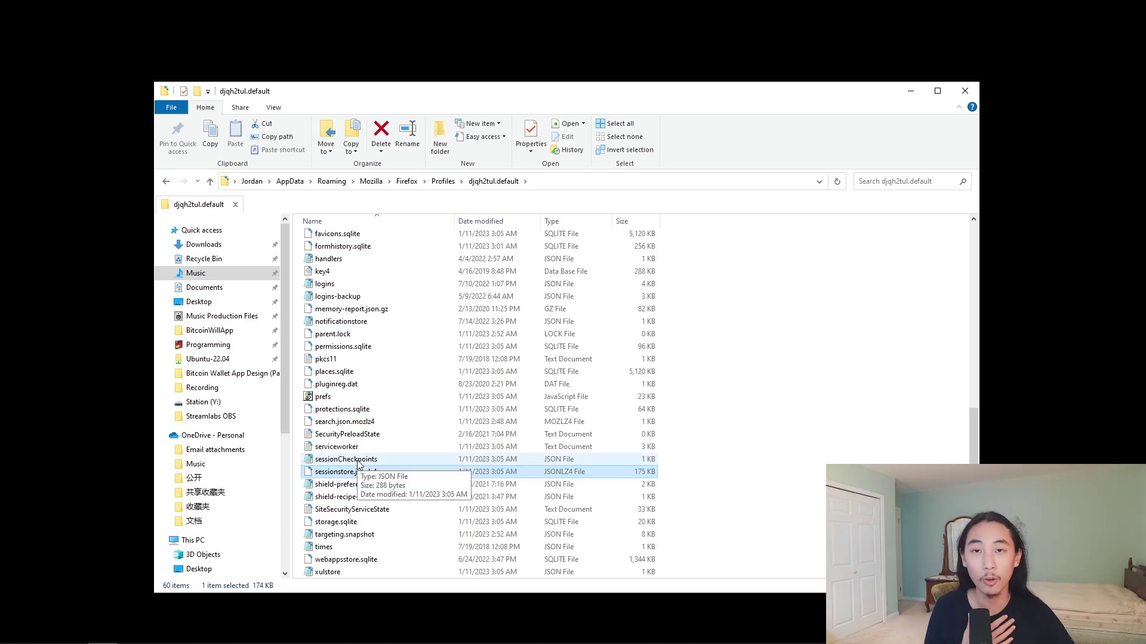
left_click(769, 468)
left_click(342, 471)
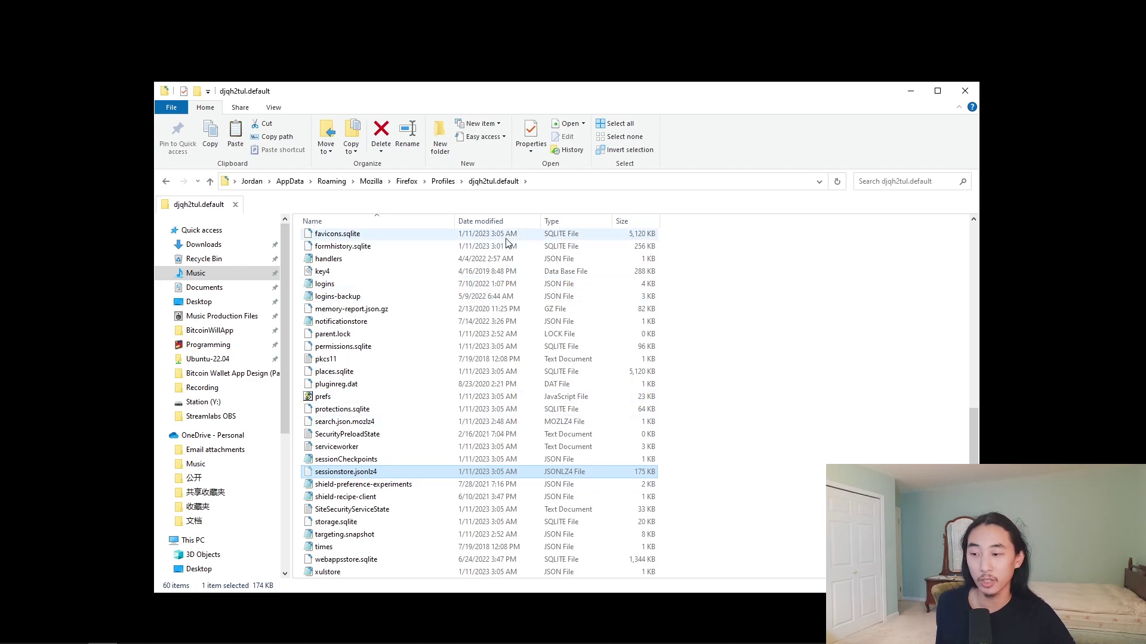
left_click(442, 183)
Step: Create a new folder named 'Backup Jan 11 2023 Browsing' inside Profiles
left_click(407, 182)
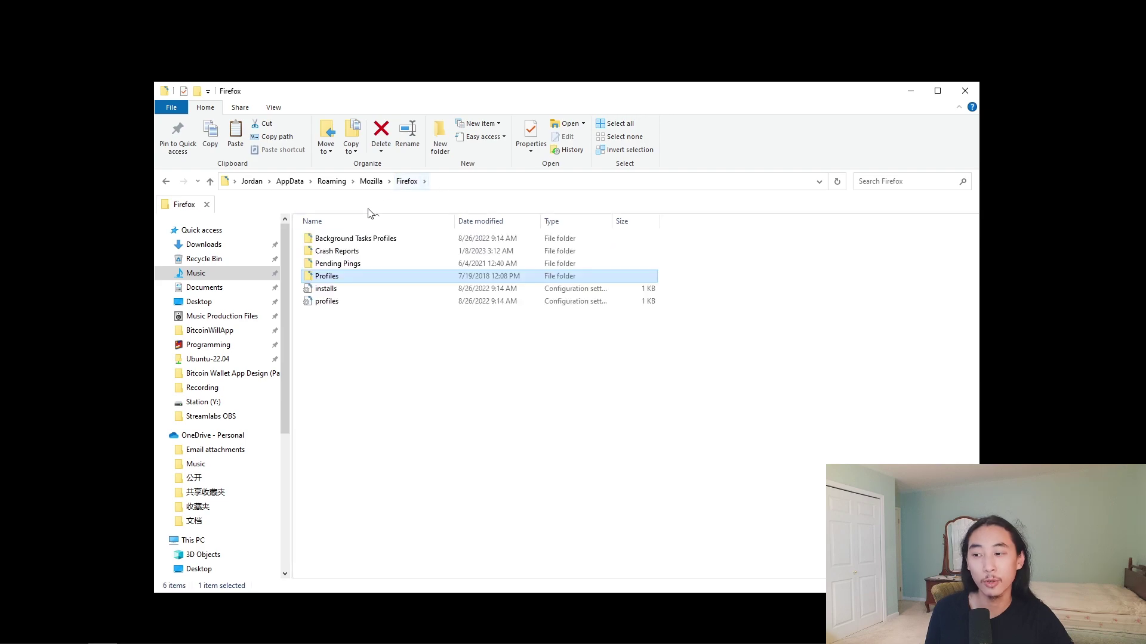
left_click(167, 182)
right_click(337, 271)
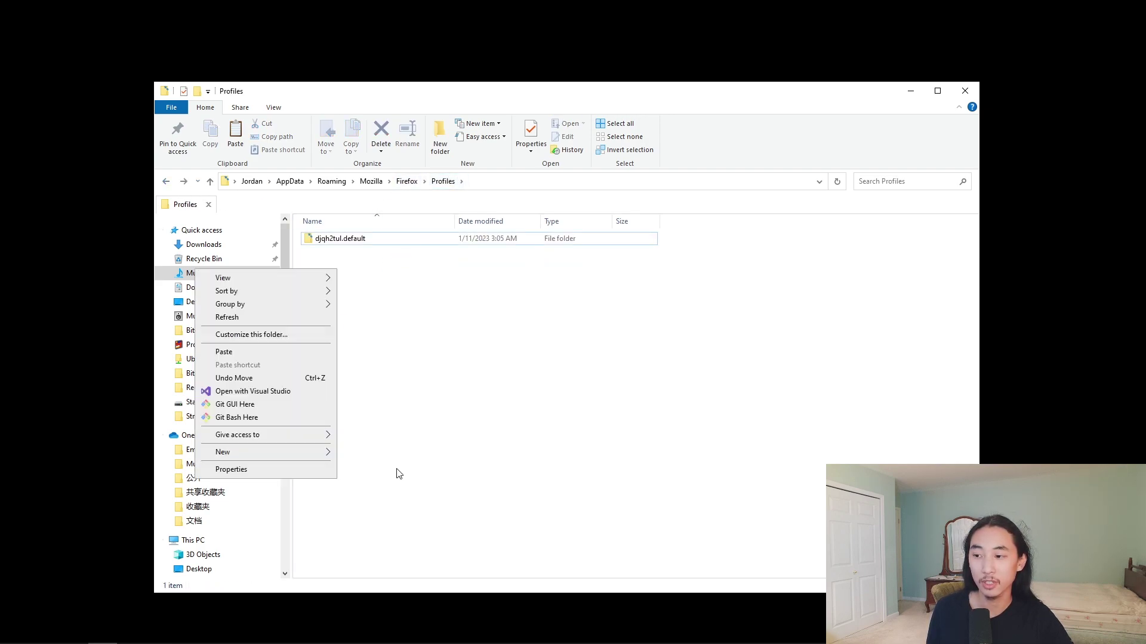
mouse_move(271, 451)
left_click(376, 452)
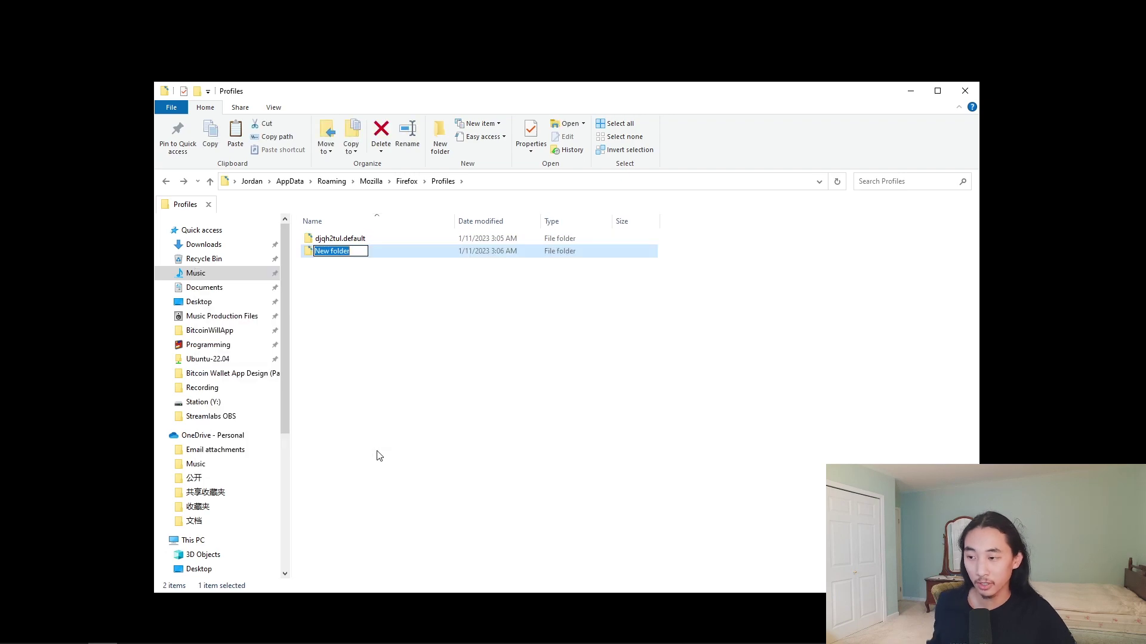
type("Backup Jan 11 202")
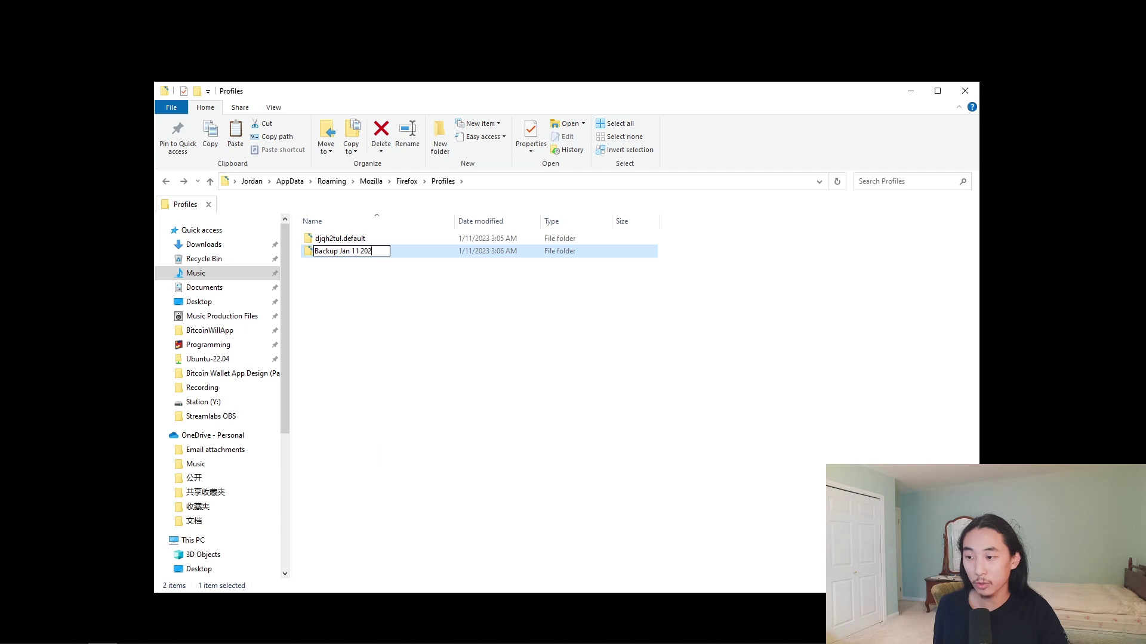
type("3 Browsing")
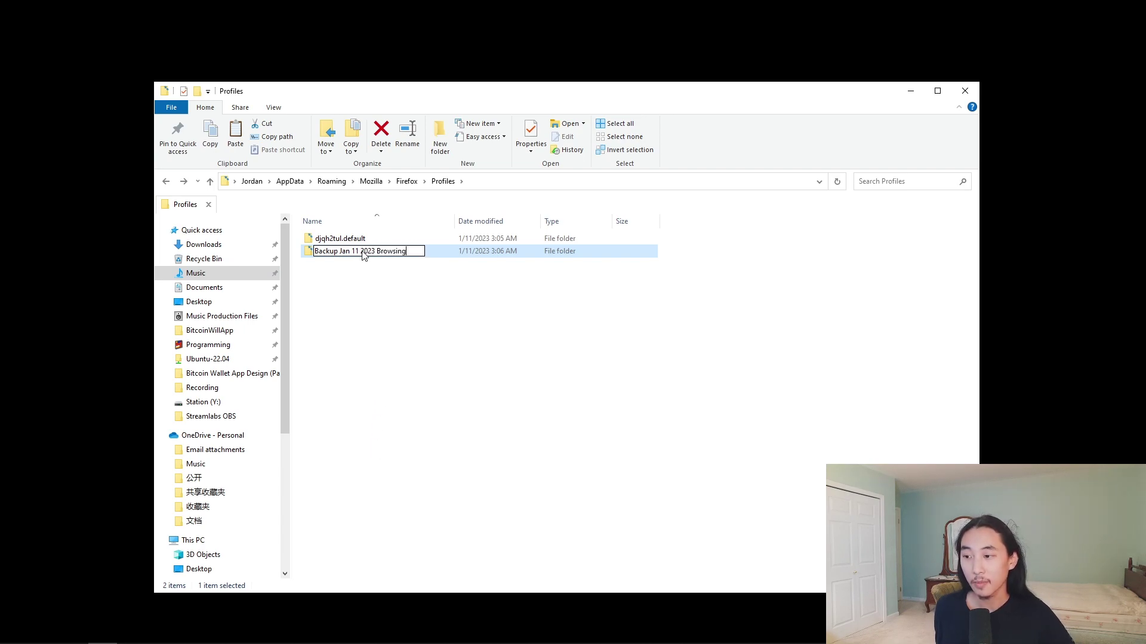
key("Return")
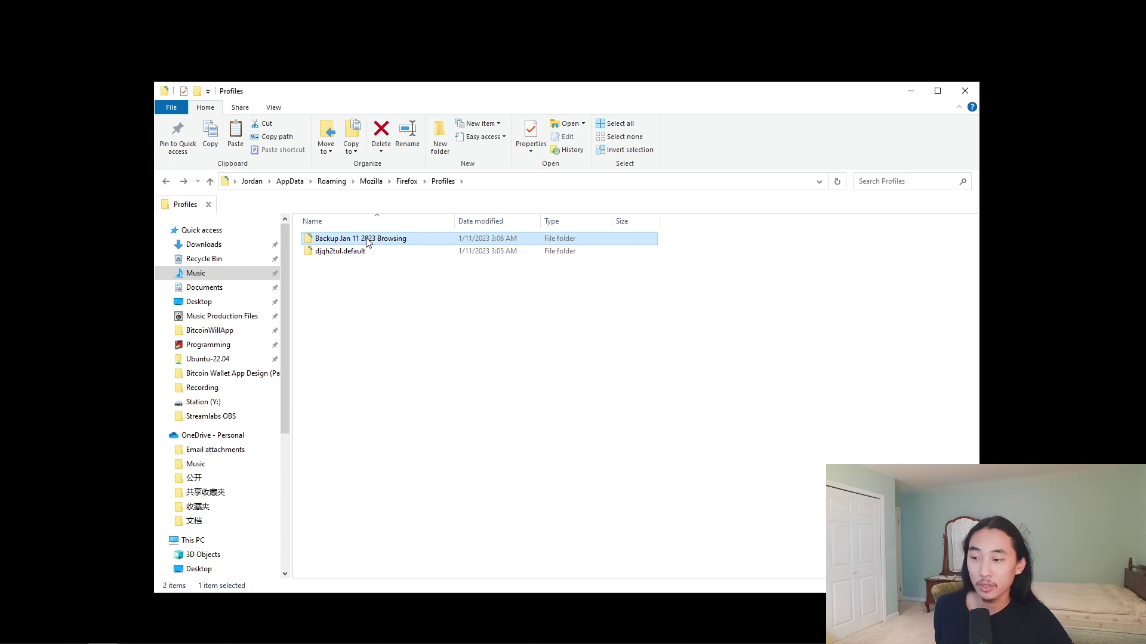
Step: Paste sessionstore.jsonlz4 into the backup folder and go back to djqh2tul.default
double_click(367, 240)
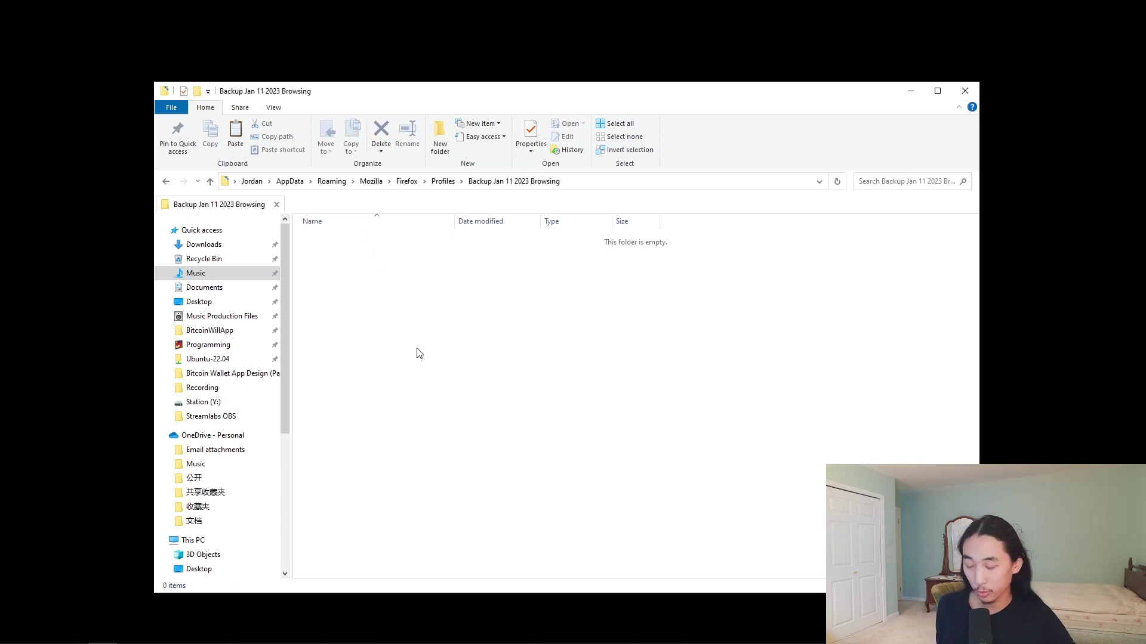
key("ctrl+v")
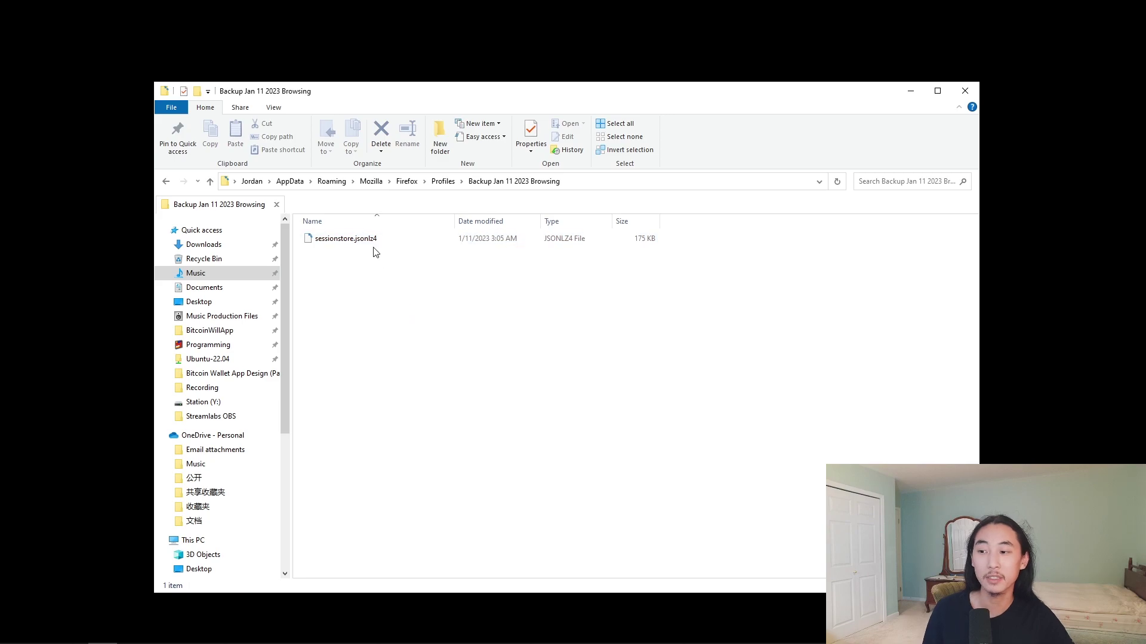
left_click(167, 181)
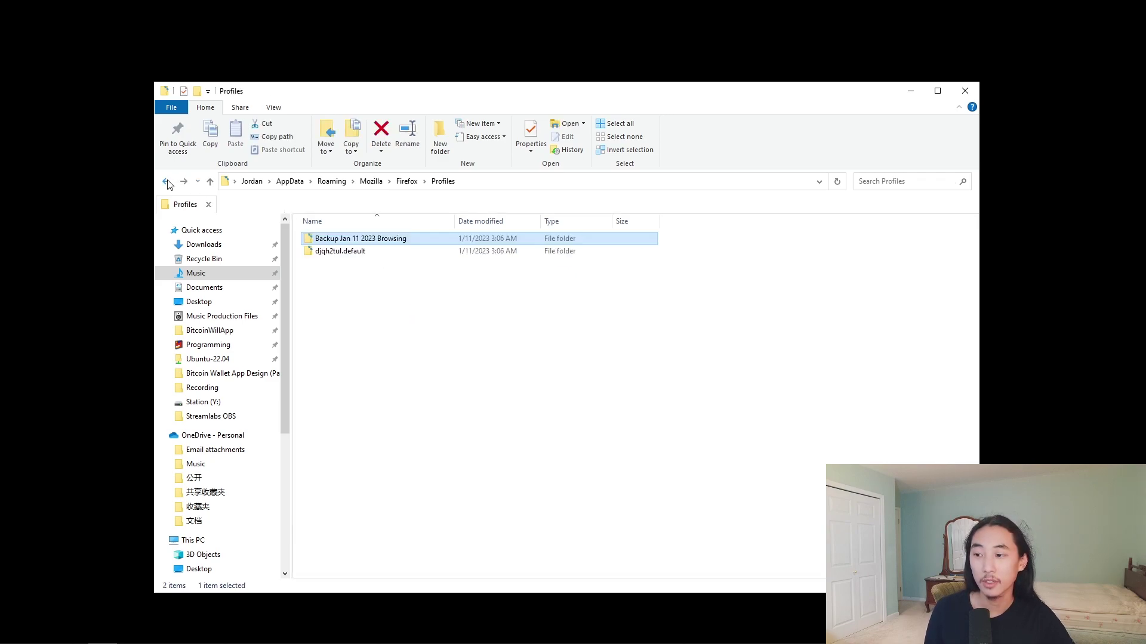
left_click(166, 181)
key("super")
Step: Relaunch Firefox, split the Blank Slate tab into its own window, and close both windows
type("fi")
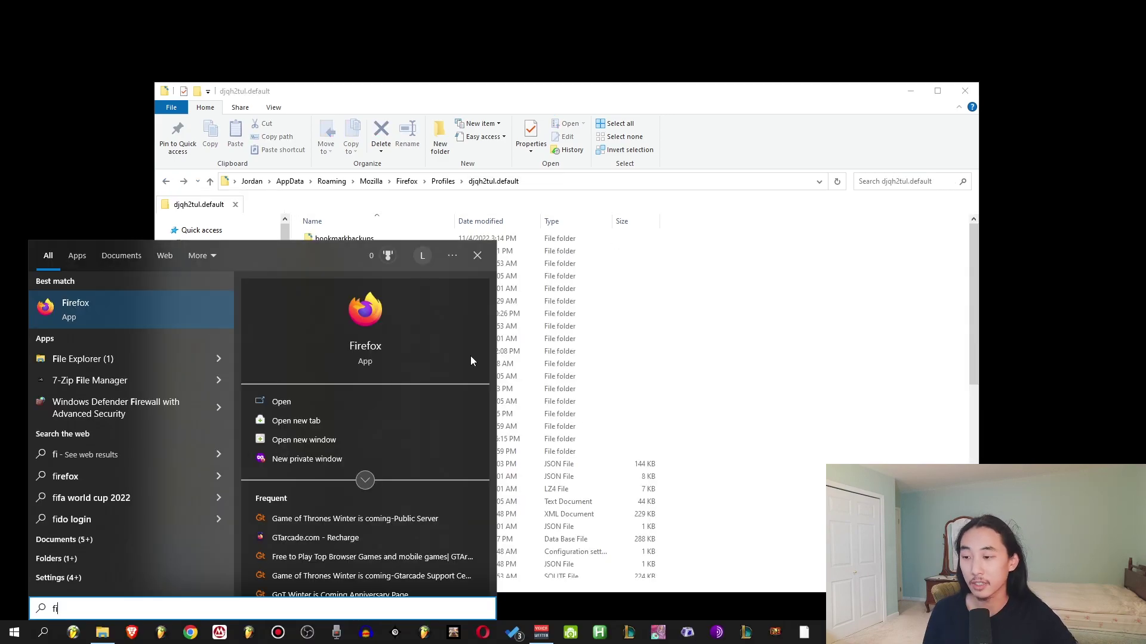
key("Return")
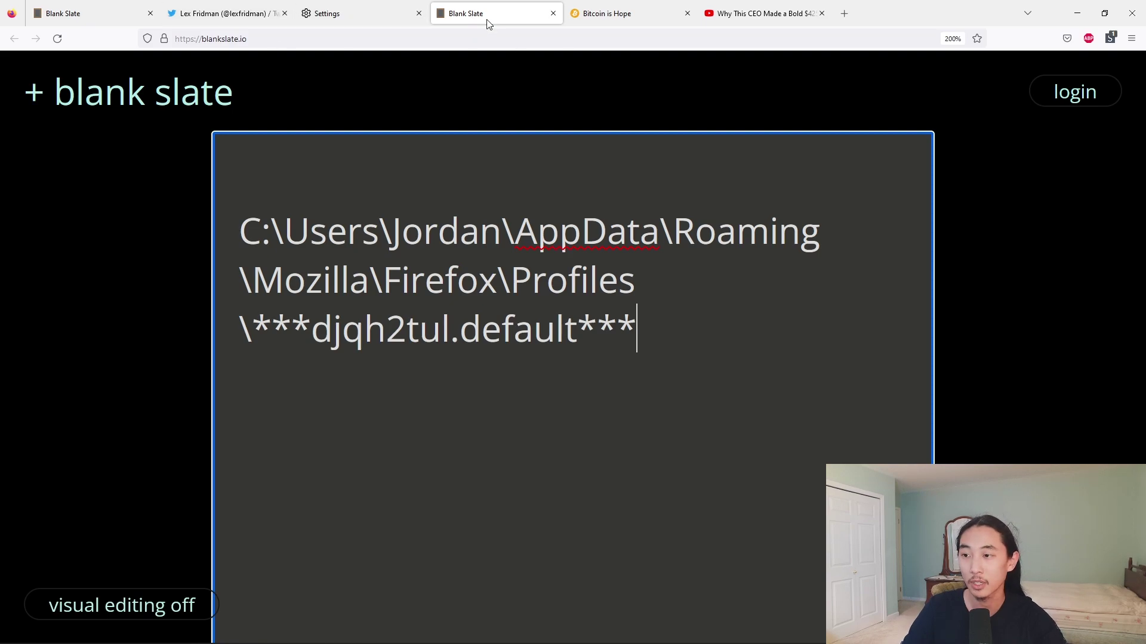
left_click_drag(521, 21, 609, 148)
left_click_drag(442, 7, 450, 187)
left_click(1132, 13)
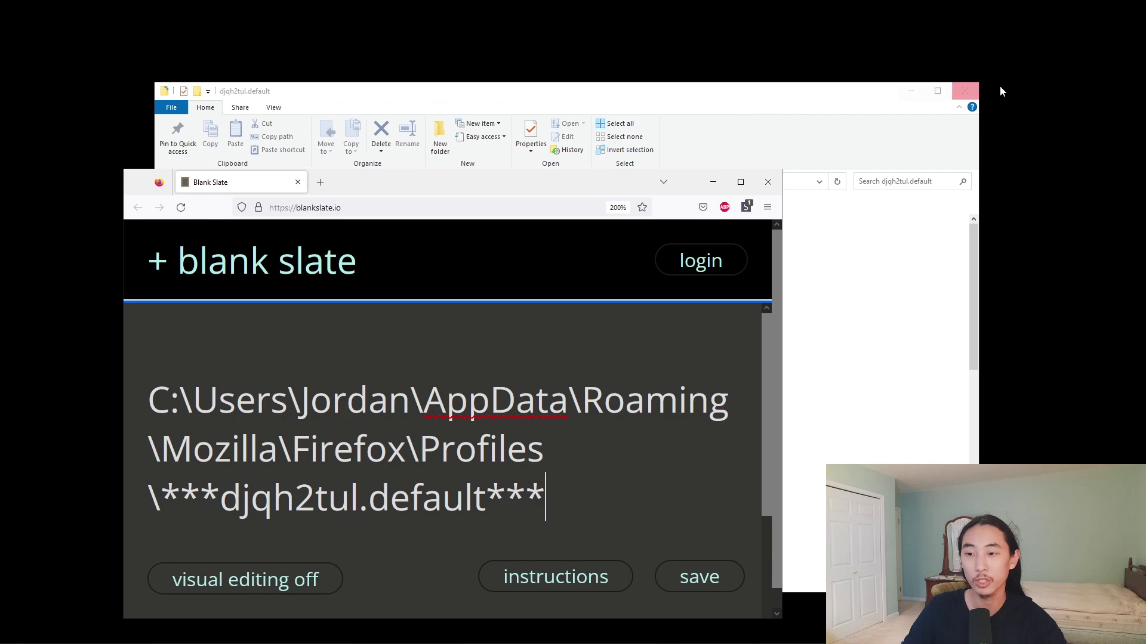
left_click_drag(585, 183, 655, 44)
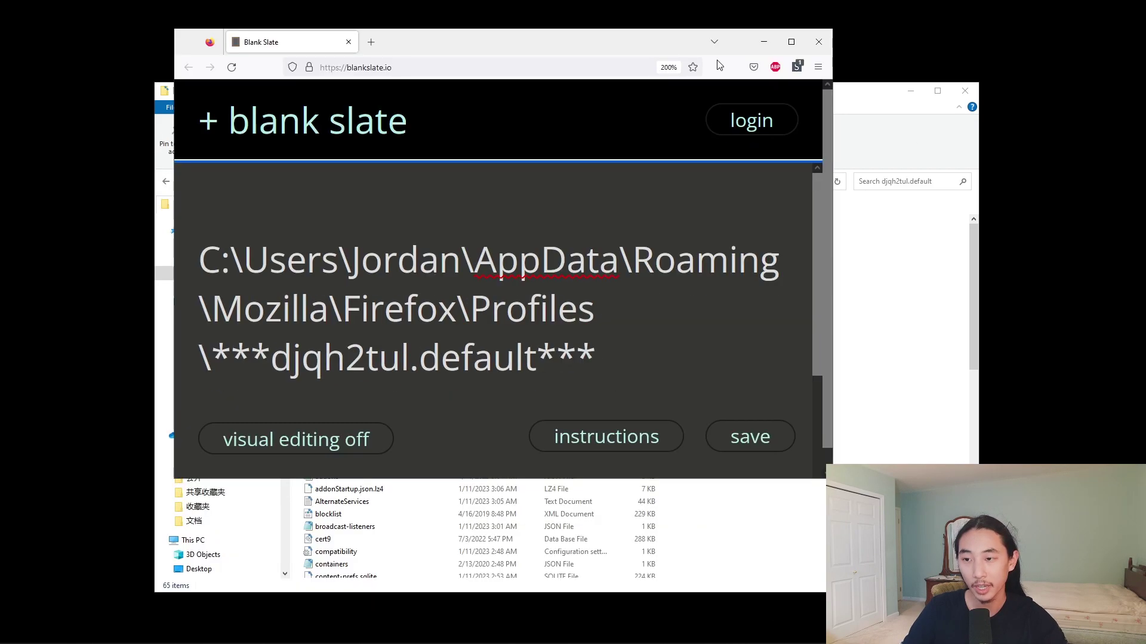
left_click(825, 45)
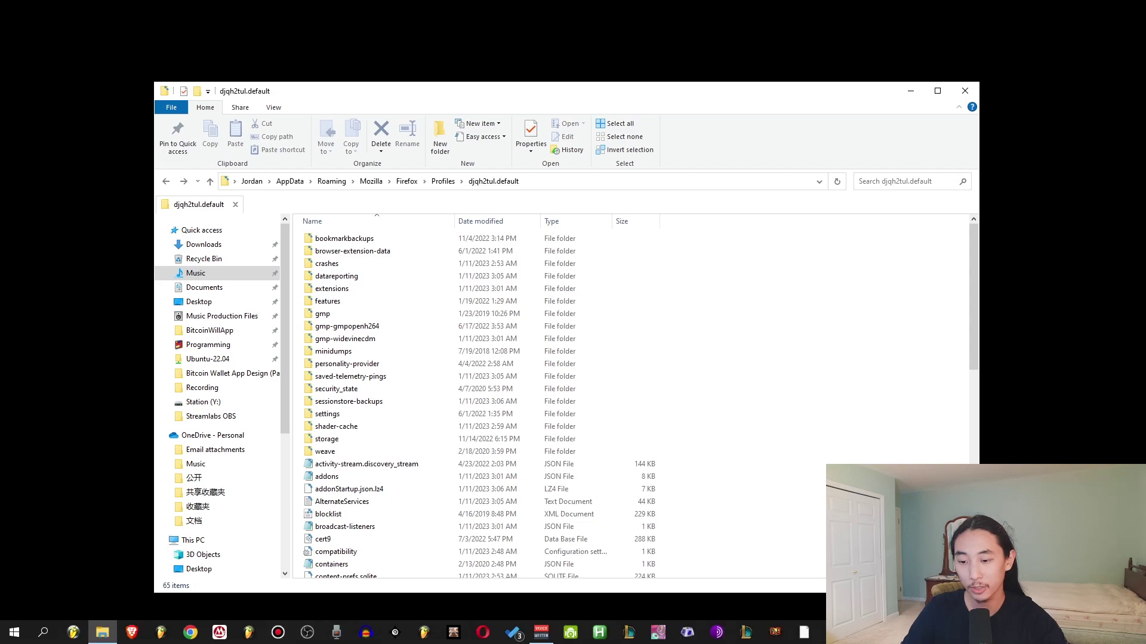
Step: Relaunch Firefox to confirm only the Blank Slate path note reopens, then close it
key("super")
type("fi")
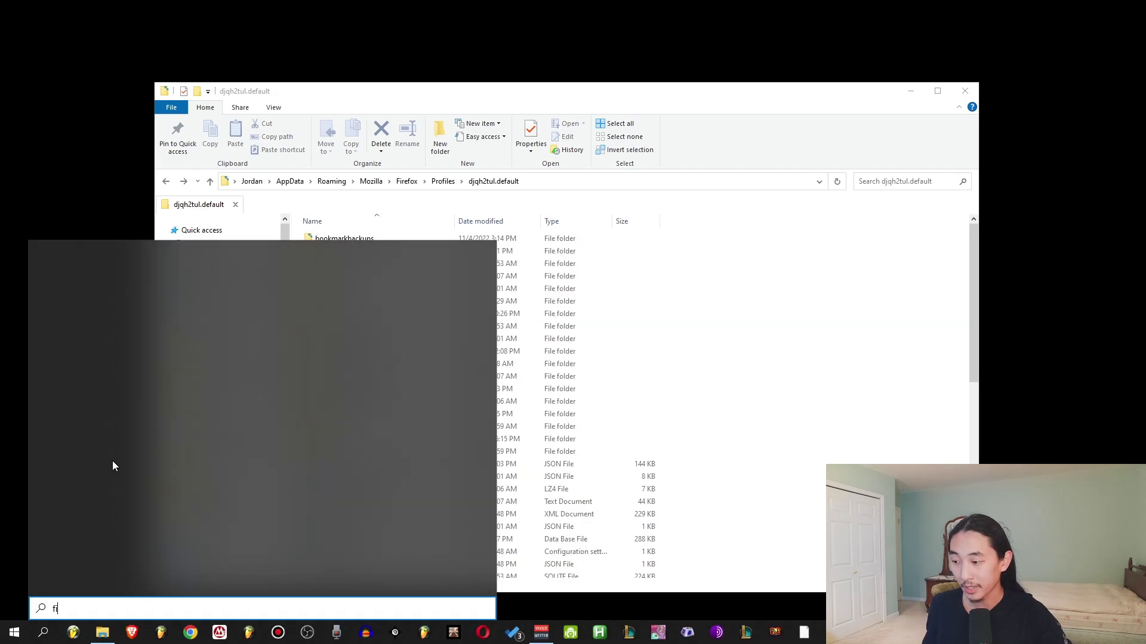
key("Return")
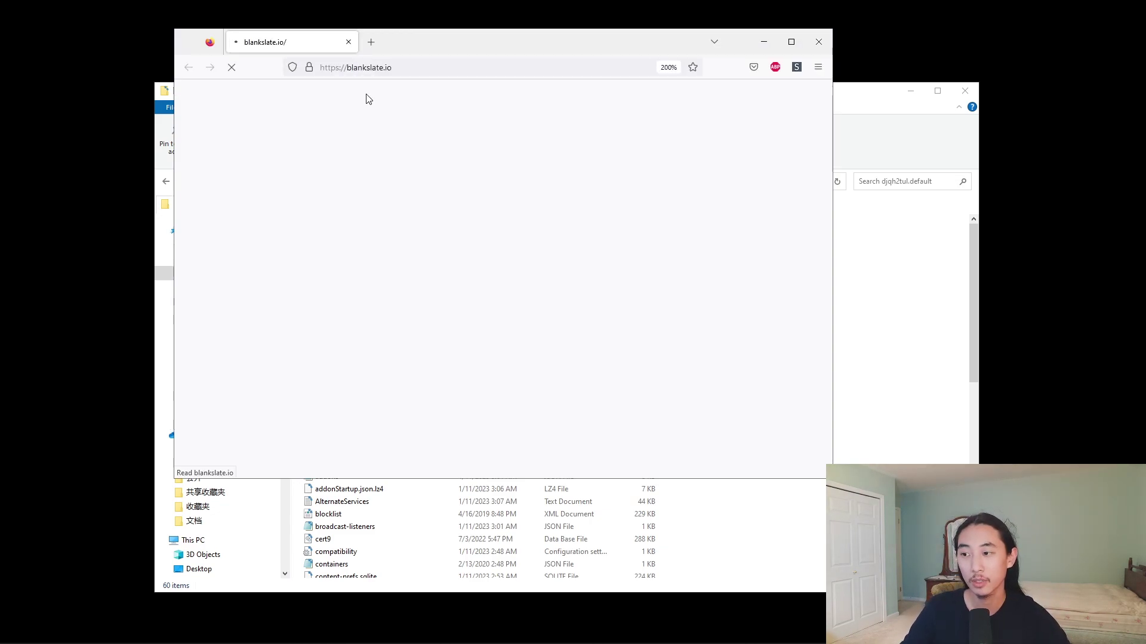
type("C:\\Users\\Jordan\\AppData\\Roaming\\Mozilla\\Firefox\\Profiles\\***djqh2tul.default***")
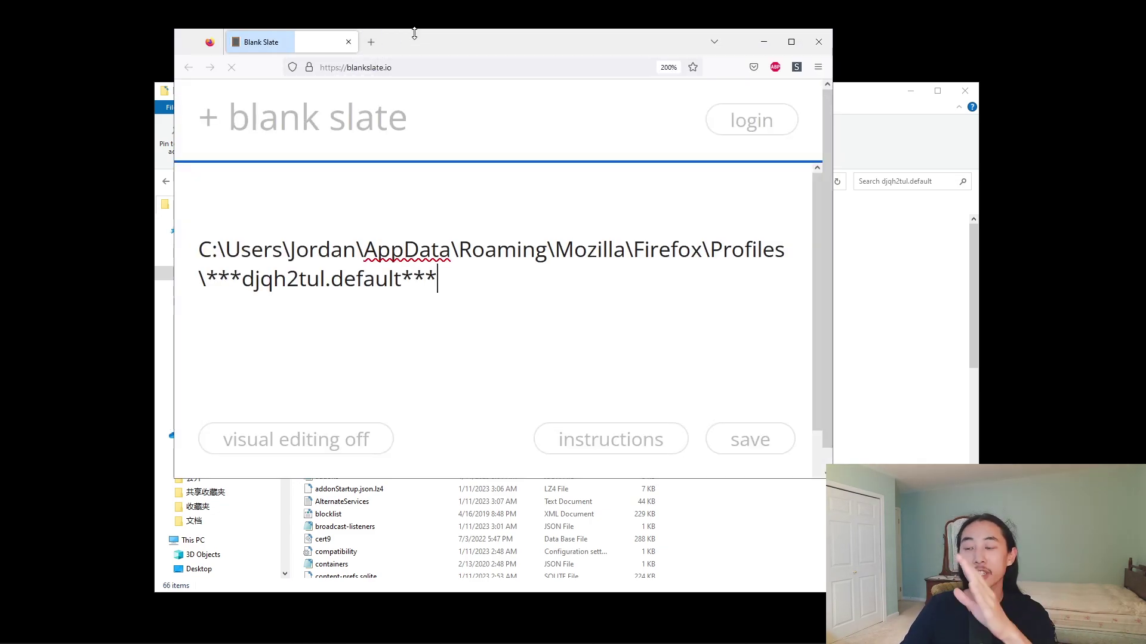
key("ctrl+a")
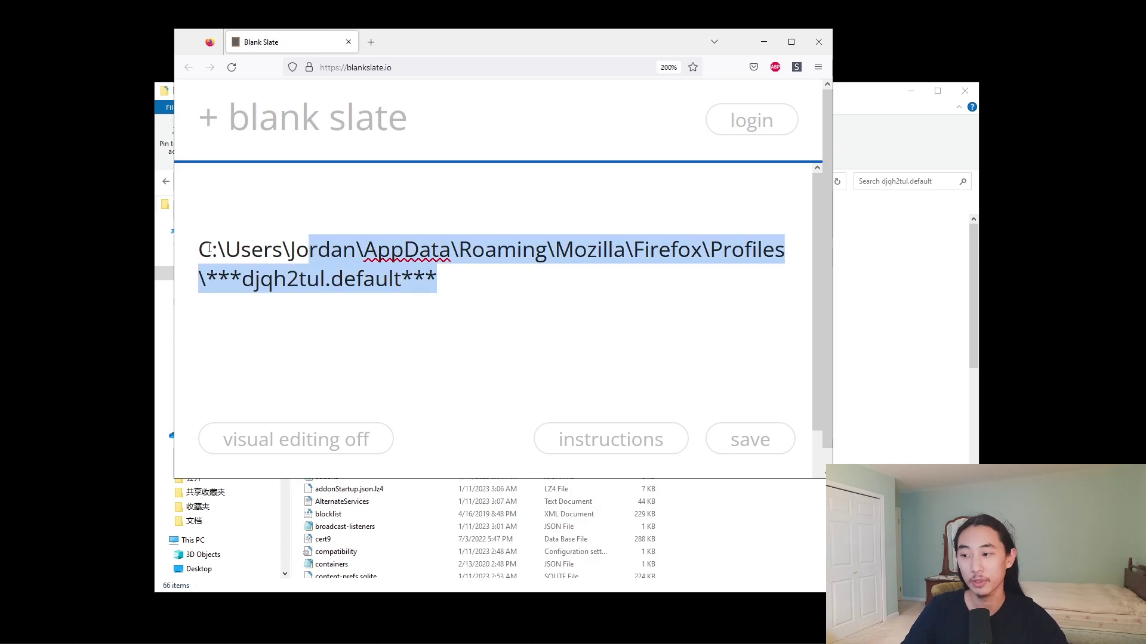
left_click(818, 41)
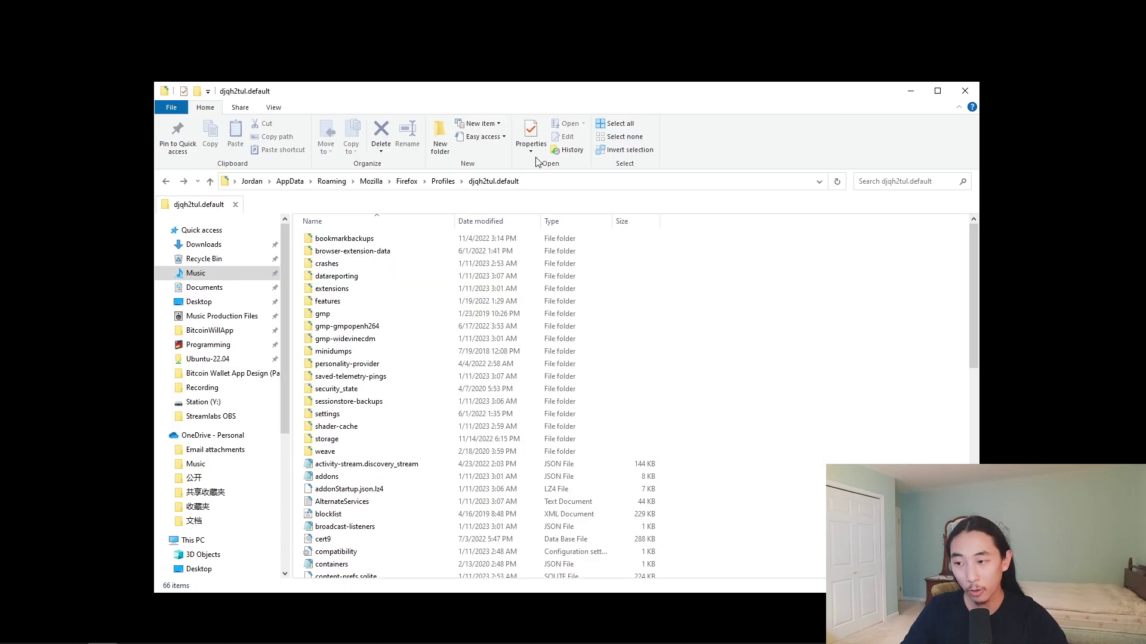
Step: Copy the backed-up sessionstore.jsonlz4 from the Backup Jan 11 2023 Browsing folder
left_click(448, 183)
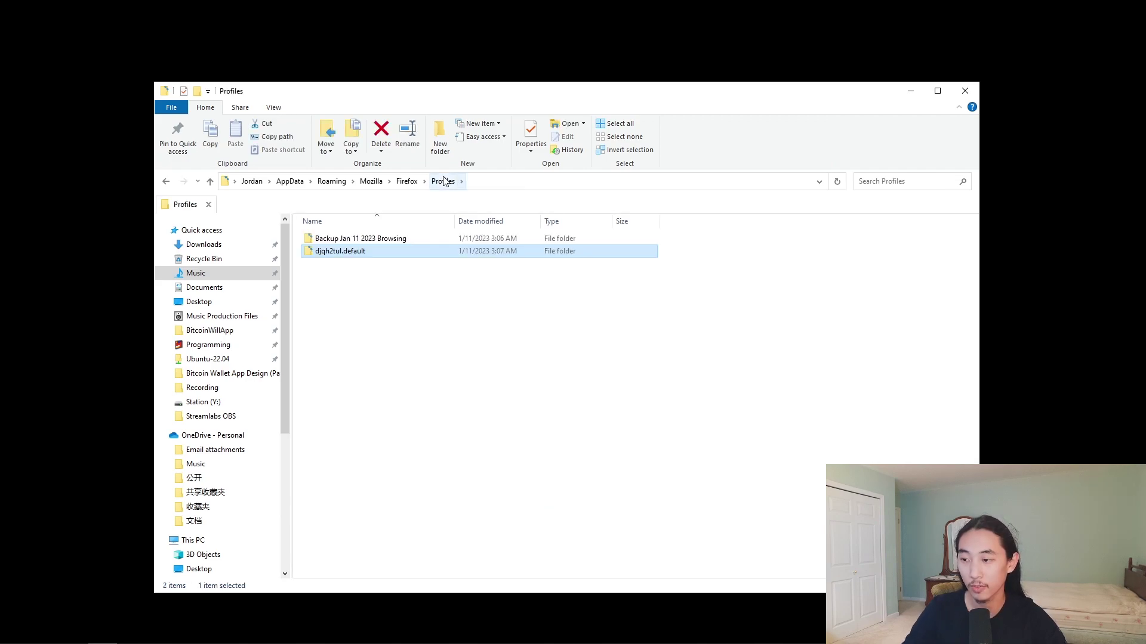
left_click(351, 240)
double_click(351, 240)
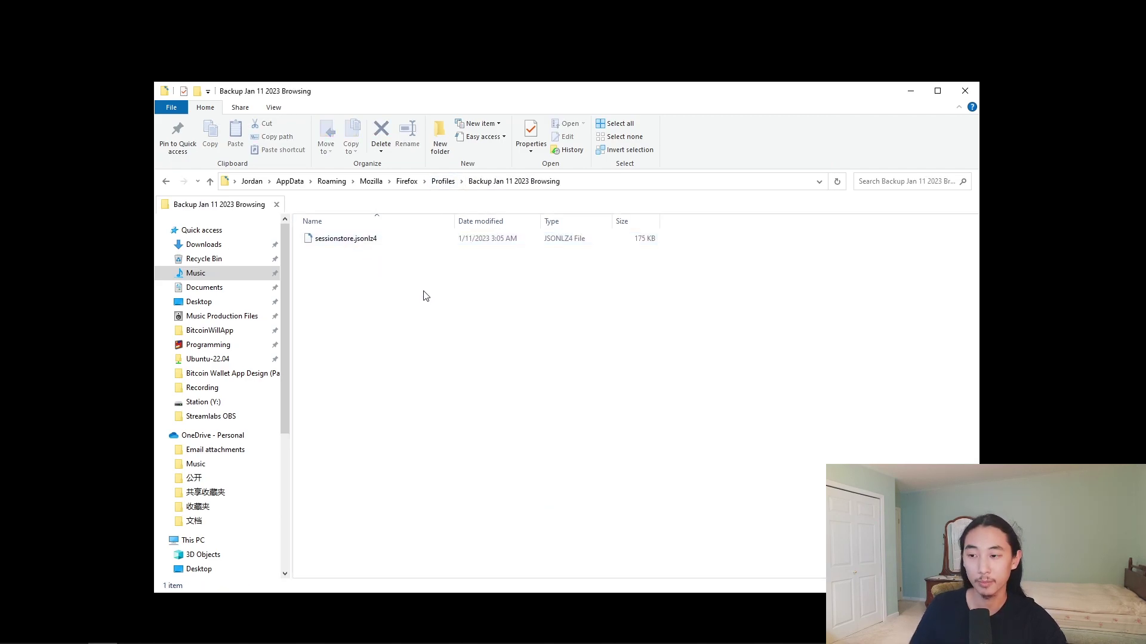
key("ctrl+a")
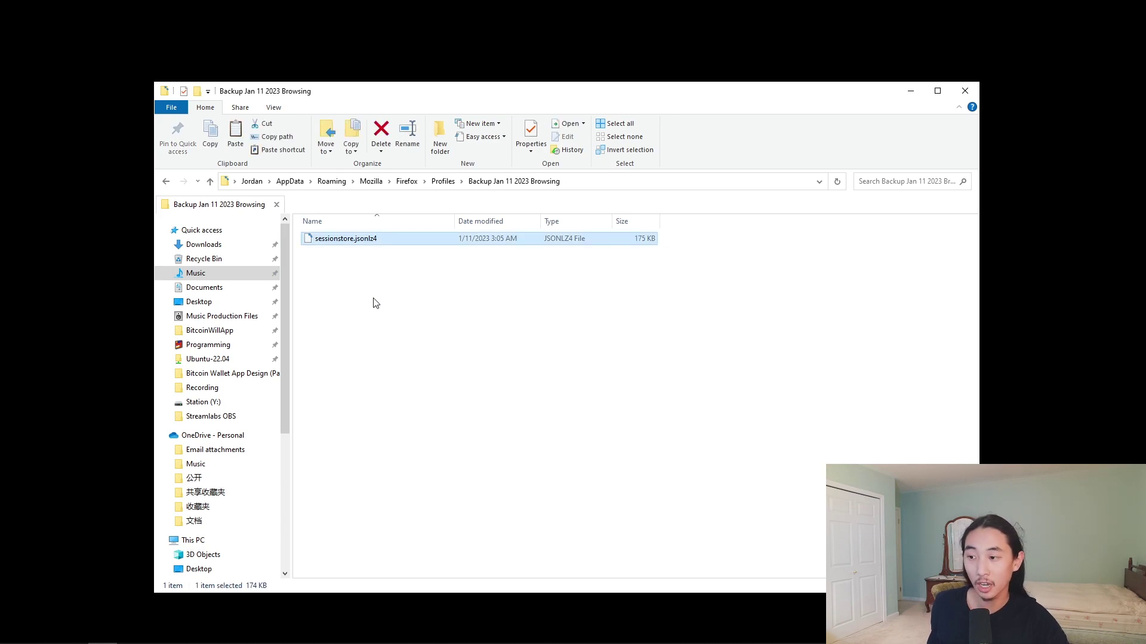
Step: Paste it into djqh2tul.default, replacing the 45 KB sessionstore.jsonlz4 with the 175 KB backup
left_click(165, 180)
left_click(166, 182)
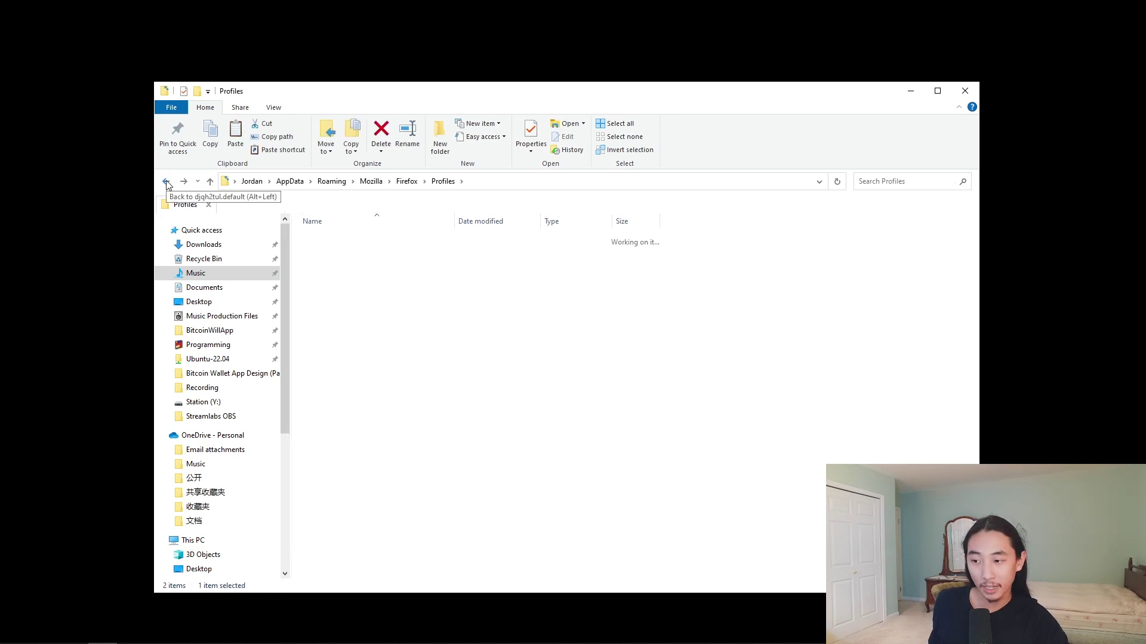
scroll(776, 367, "down", 11)
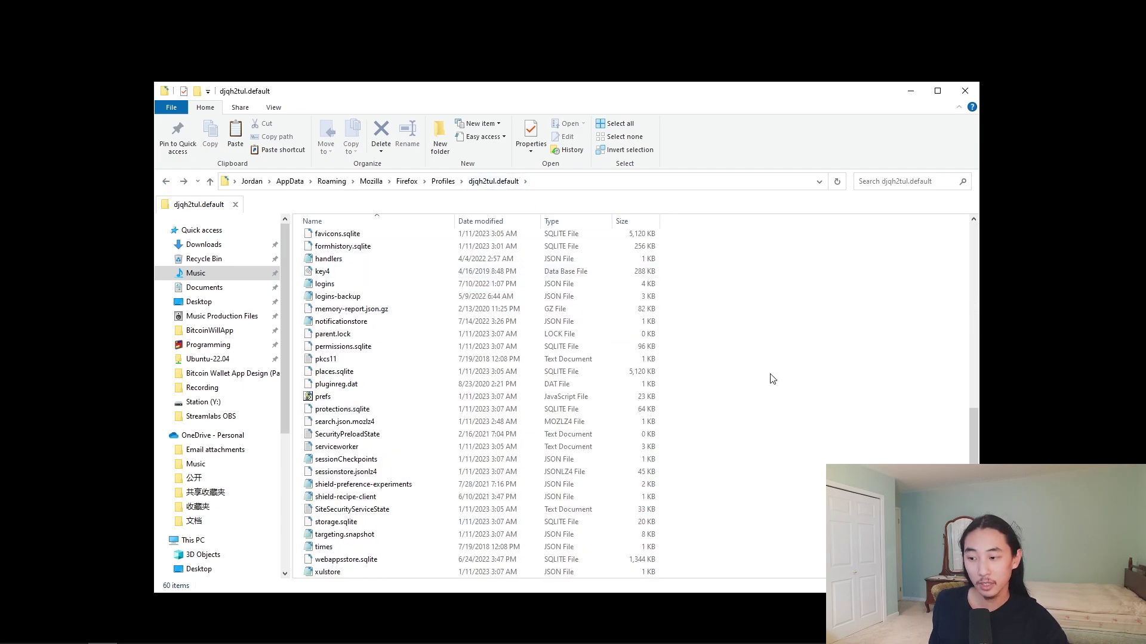
left_click(331, 473)
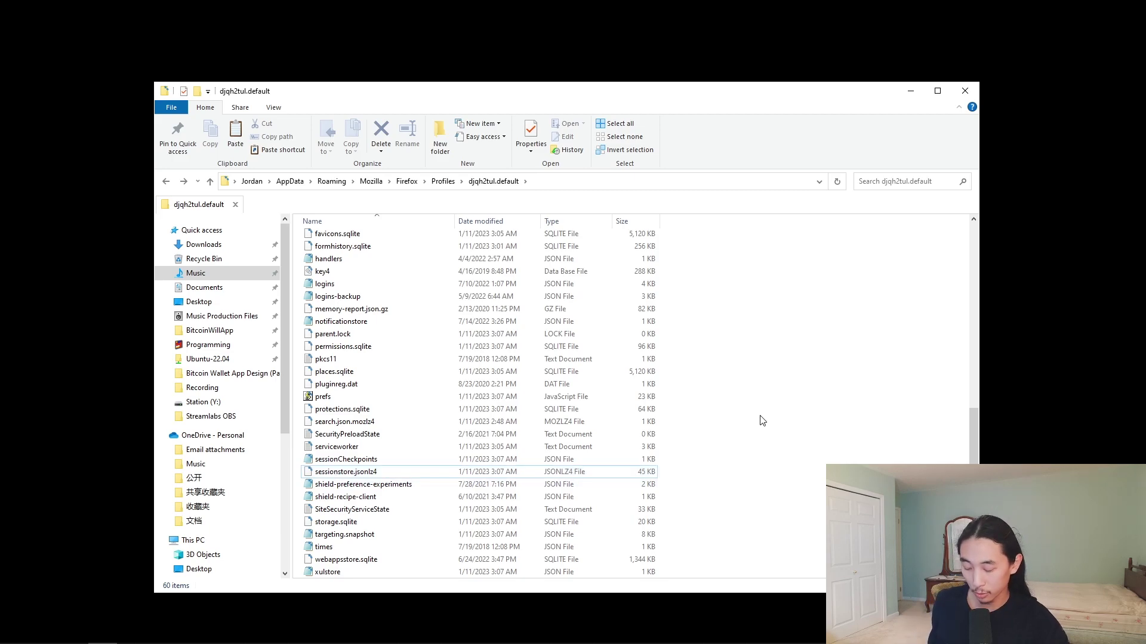
key("ctrl+v")
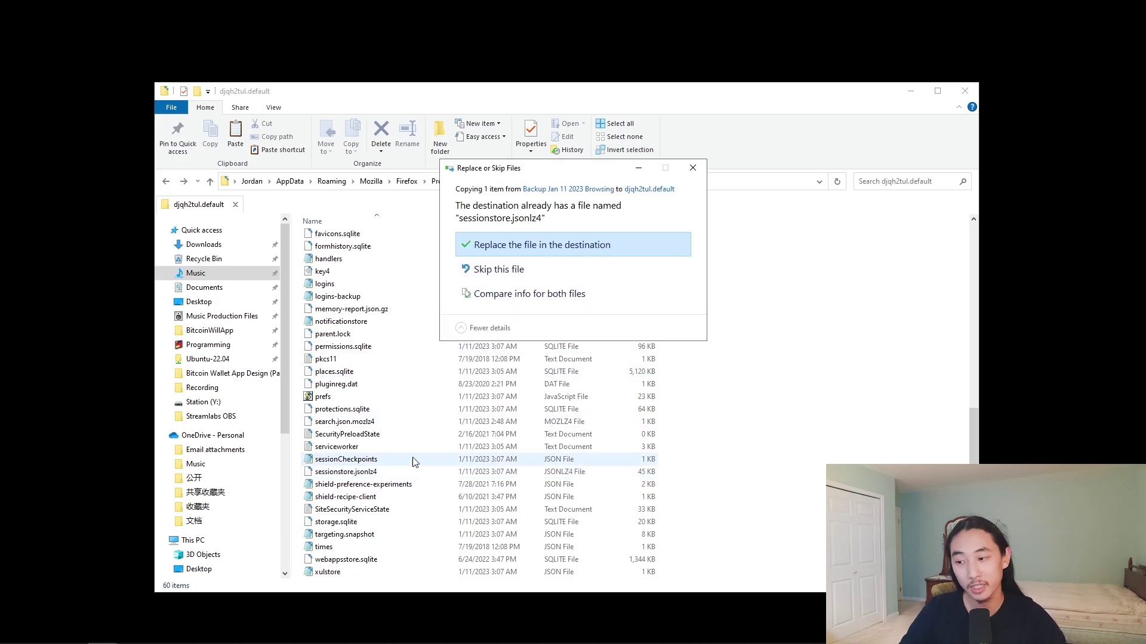
left_click(516, 250)
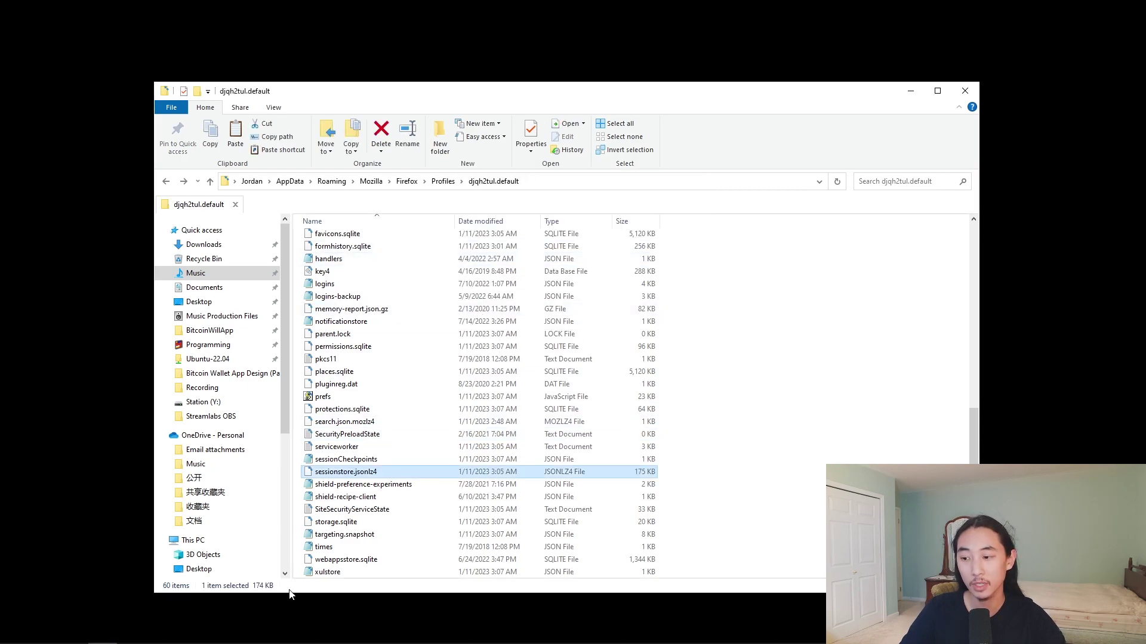
key("super")
Step: Relaunch Firefox and check the restored Blank Slate and Twitter tabs and the back history
type("f")
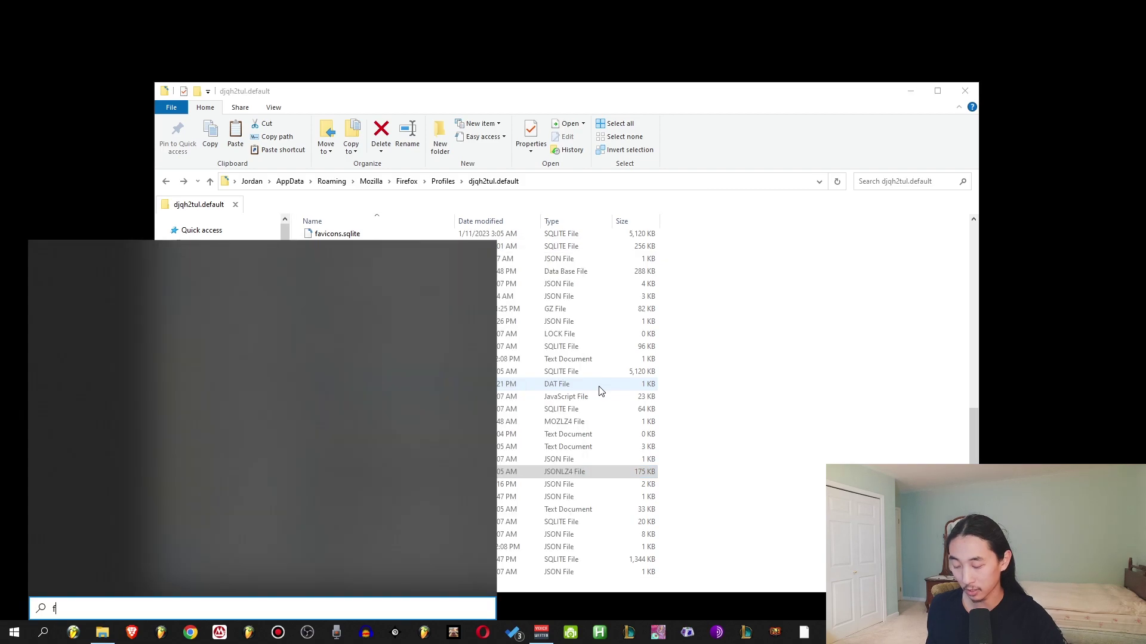
type("i")
key("Return")
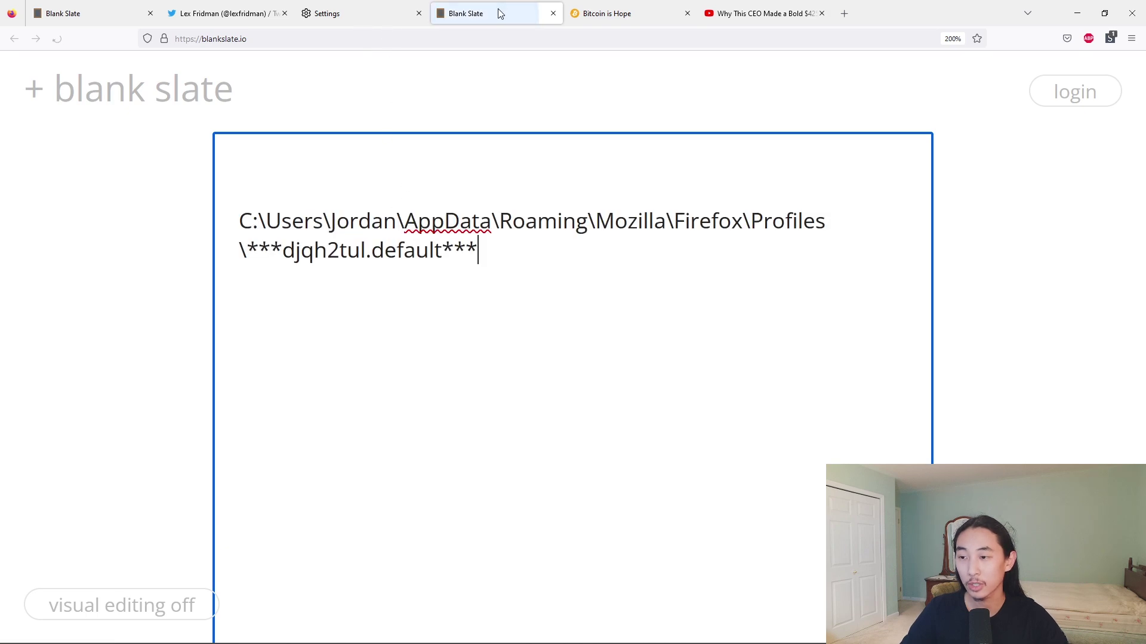
left_click(83, 13)
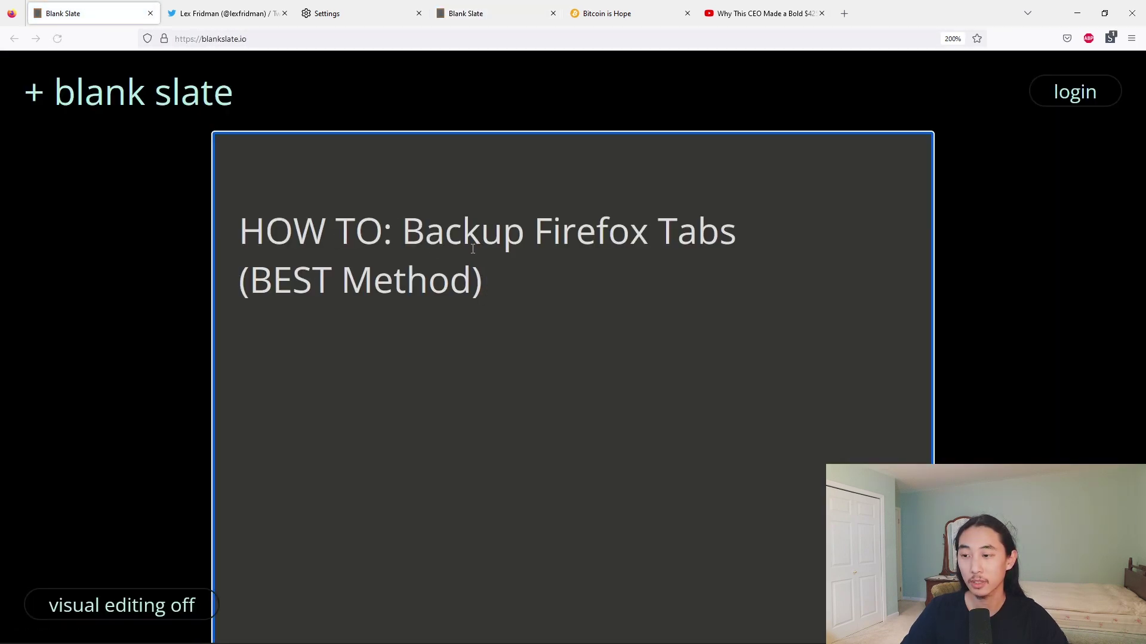
left_click_drag(485, 285, 265, 233)
left_click(227, 13)
right_click(15, 38)
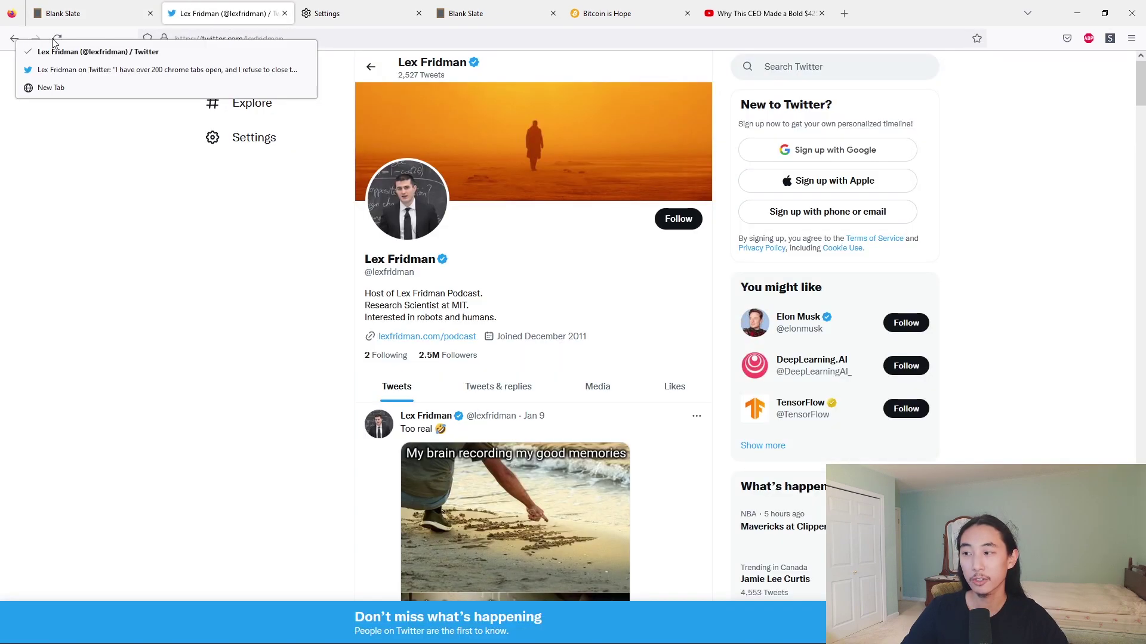